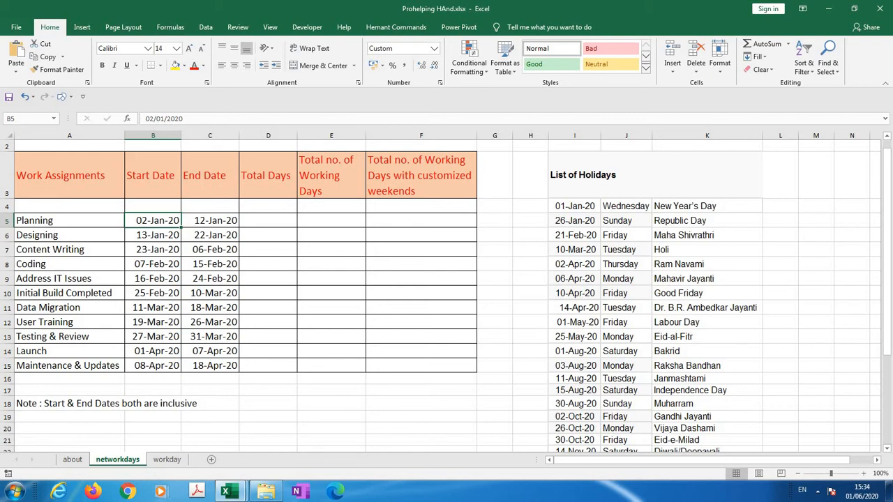
Calculate the Planning row's Total Days in D5 with the formula =C5-B5
{"action": "left_click", "coordinate": [153, 206]}
{"action": "left_click", "coordinate": [210, 220]}
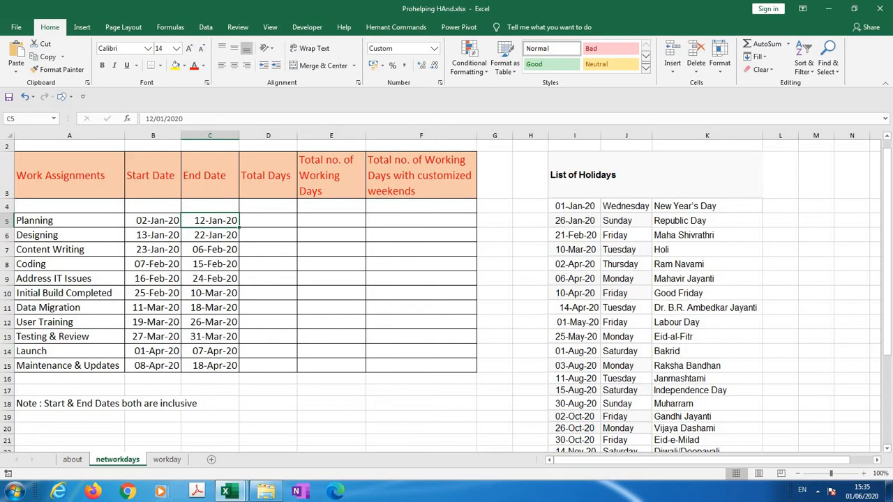
{"action": "left_click", "coordinate": [267, 220]}
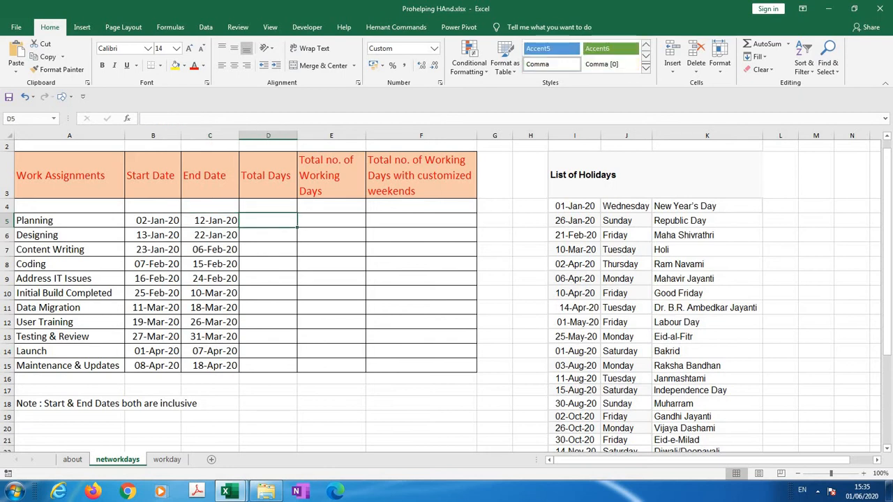
{"action": "type", "text": "="}
{"action": "key", "text": "Left"}
{"action": "key", "text": "Left"}
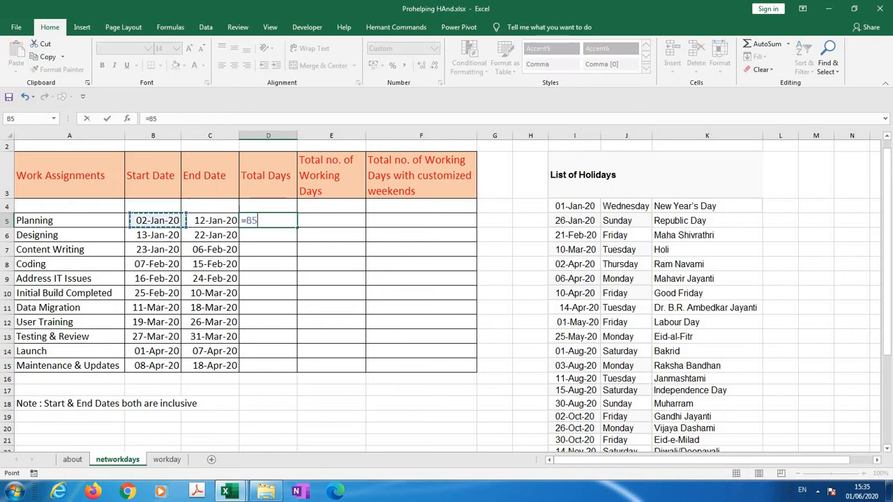
{"action": "key", "text": "Right"}
{"action": "type", "text": "-"}
{"action": "key", "text": "Left"}
{"action": "key", "text": "Left"}
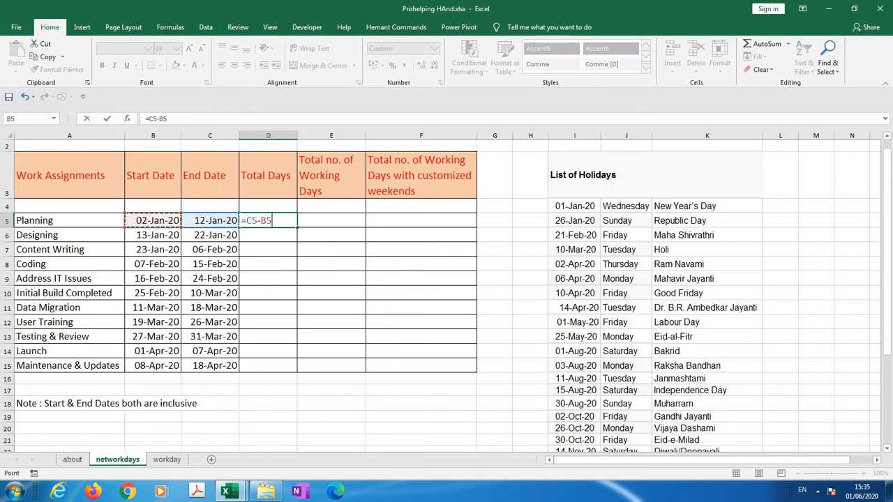
{"action": "key", "text": "Return"}
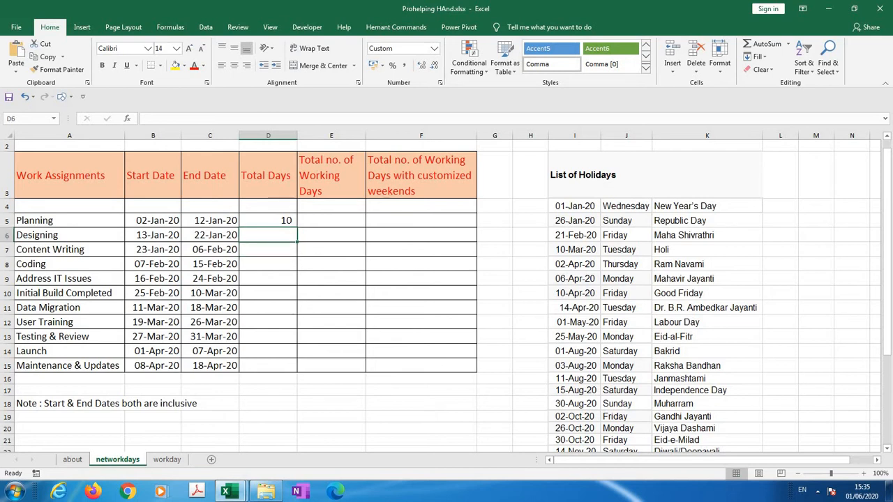
Begin a DATEDIF formula in the Designing row's Total Days cell, D6
{"action": "type", "text": "=dat"}
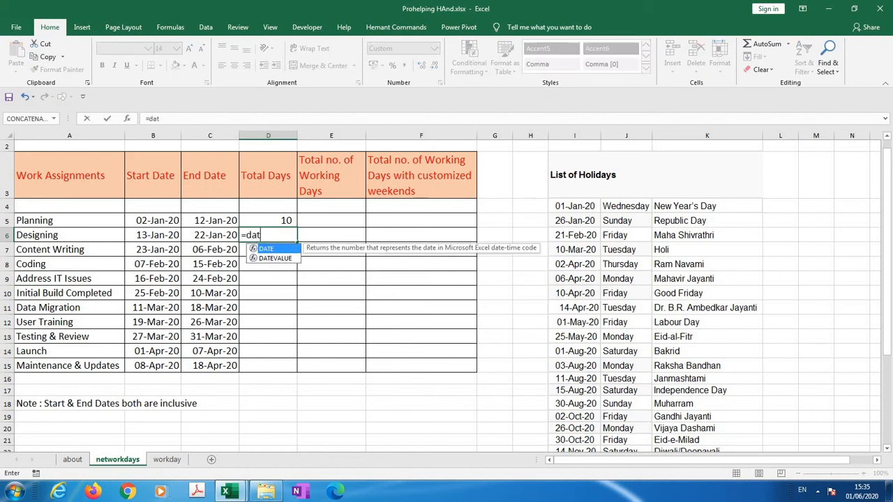
{"action": "type", "text": "edif("}
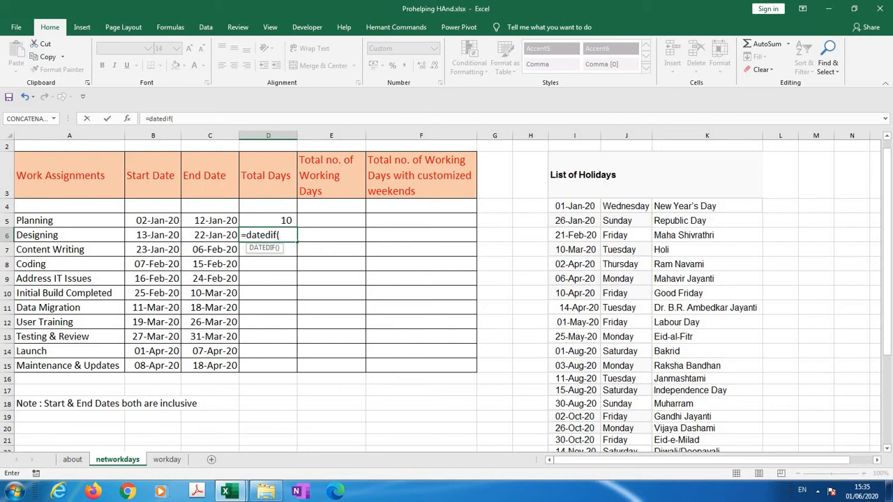
{"action": "key", "text": "BackSpace"}
{"action": "key", "text": "BackSpace"}
{"action": "key", "text": "BackSpace"}
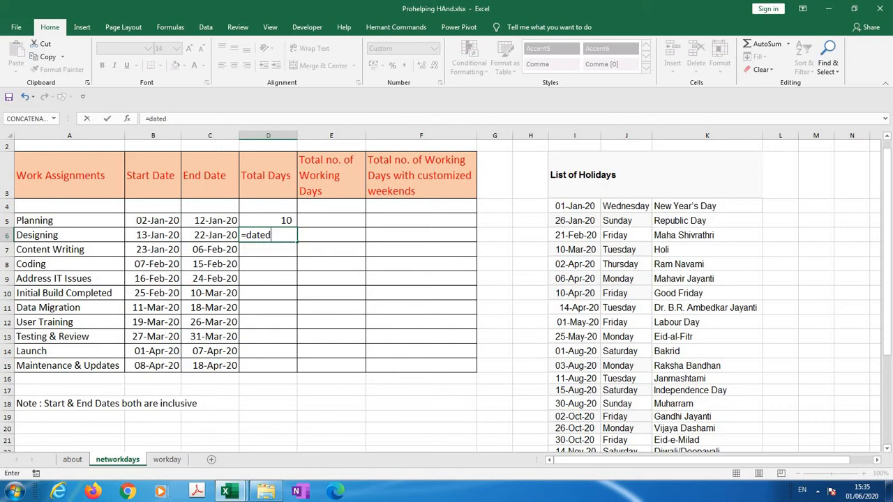
{"action": "key", "text": "BackSpace"}
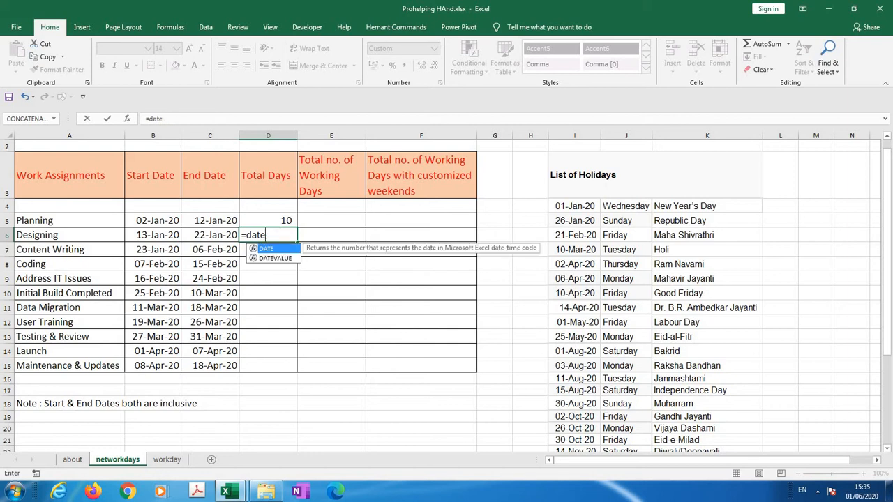
{"action": "type", "text": "("}
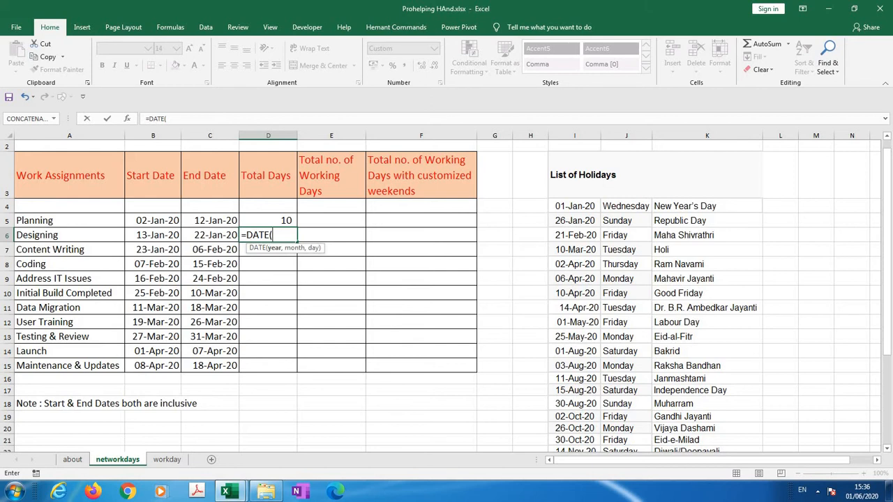
{"action": "key", "text": "BackSpace"}
{"action": "type", "text": "di"}
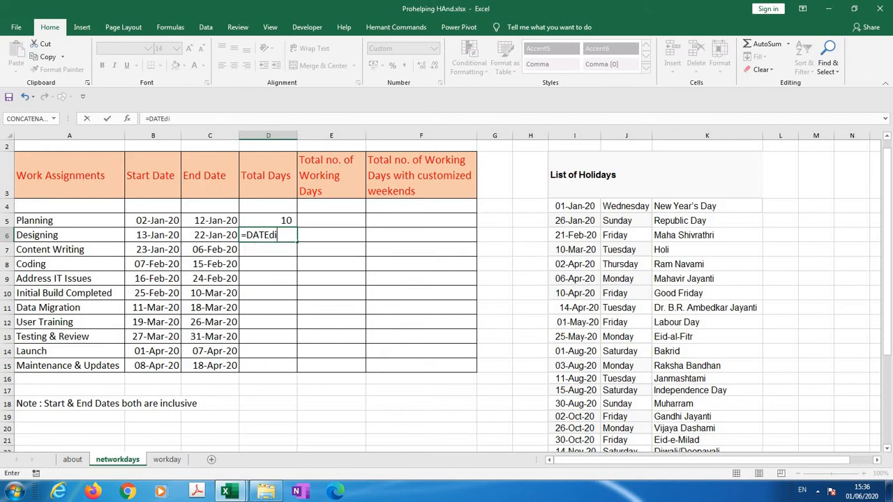
{"action": "type", "text": "f("}
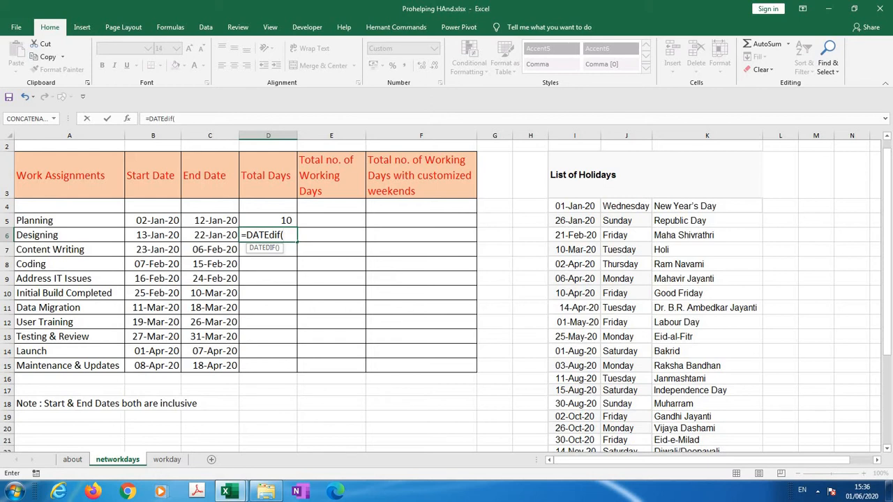
Complete the DATEDIF formula in D6 with start date B6, end date C6 and unit "D", and review it
{"action": "left_click", "coordinate": [153, 235]}
{"action": "type", "text": ","}
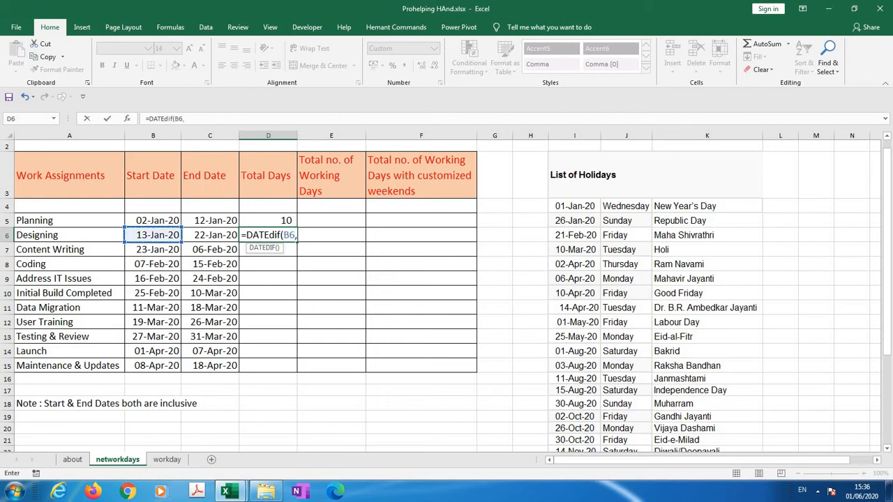
{"action": "left_click", "coordinate": [210, 235]}
{"action": "type", "text": ","}
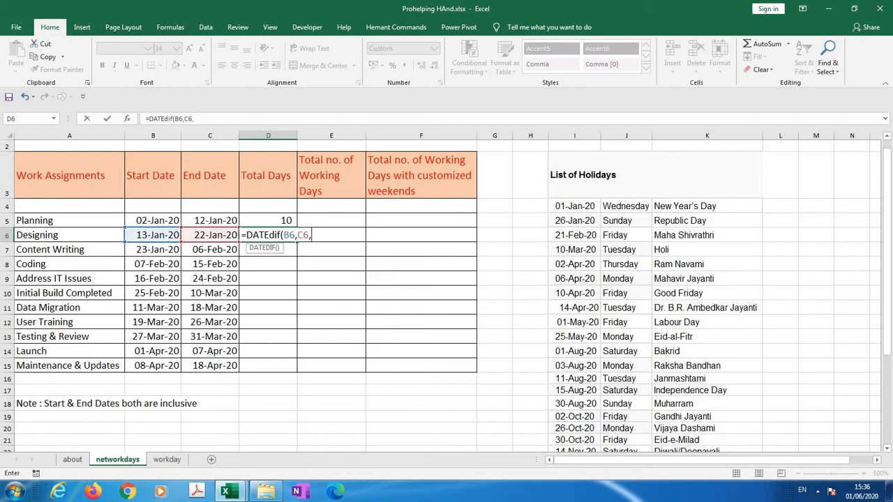
{"action": "type", "text": "\"D\""}
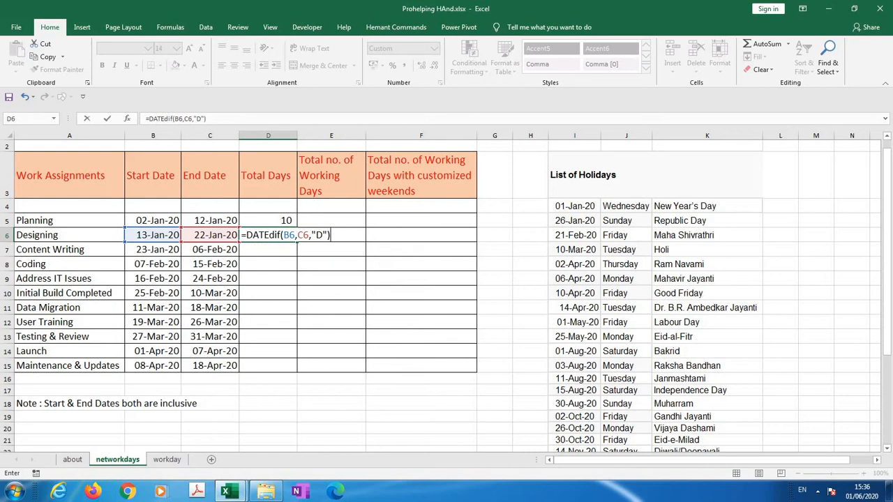
{"action": "type", "text": ")"}
{"action": "key", "text": "Return"}
{"action": "key", "text": "Up"}
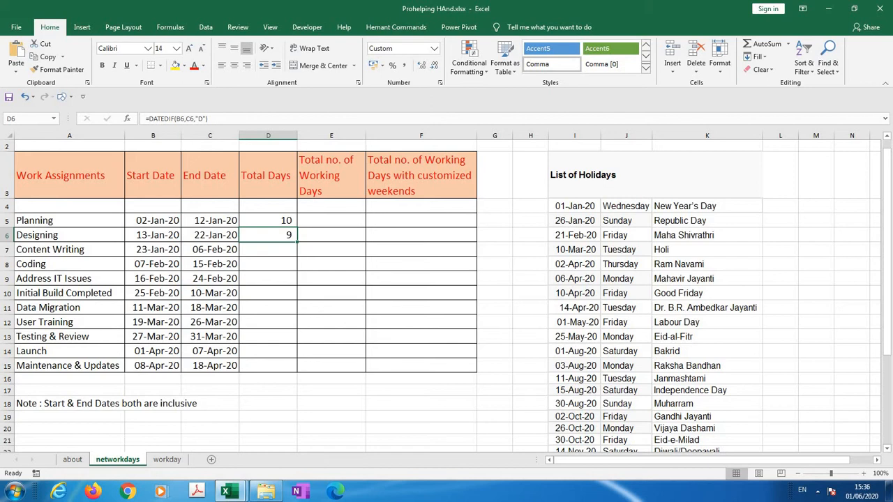
{"action": "key", "text": "F2"}
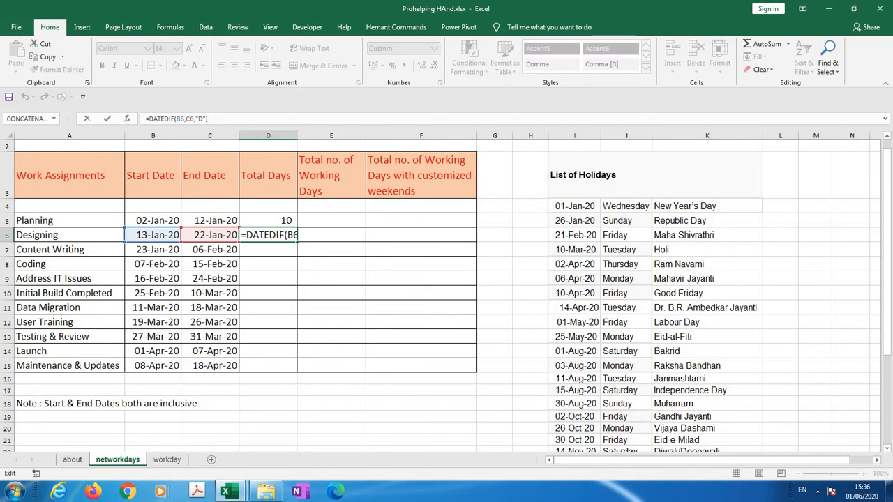
{"action": "key", "text": "Return"}
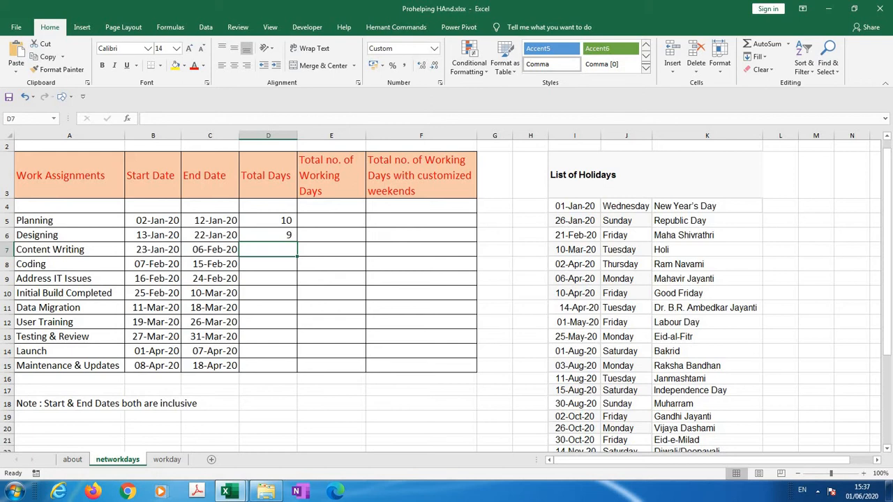
Fill the DATEDIF formula from D6 down the Total Days column to D15
{"action": "key", "text": "Up"}
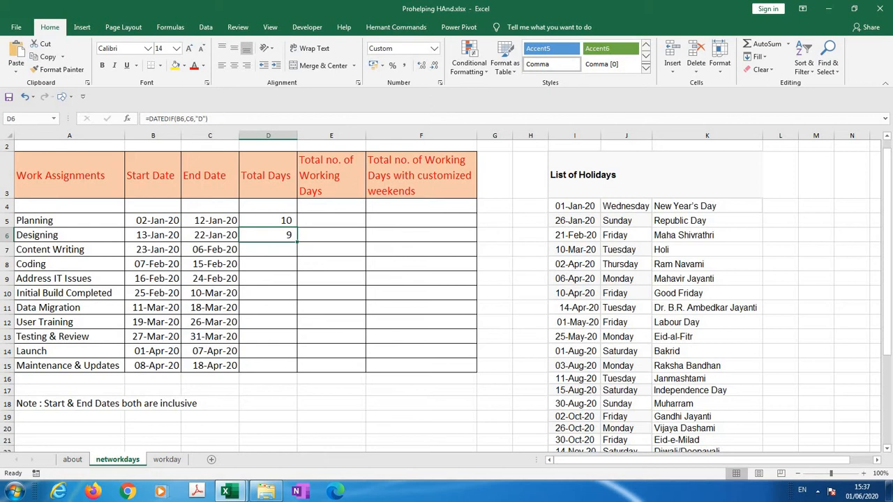
{"action": "key", "text": "shift+Down"}
{"action": "key", "text": "shift+Down"}
{"action": "key", "text": "shift+Down"}
{"action": "key", "text": "shift+Down"}
{"action": "key", "text": "shift+Down"}
{"action": "key", "text": "shift+Down"}
{"action": "key", "text": "shift+Down"}
{"action": "key", "text": "shift+Down"}
{"action": "key", "text": "shift+Down"}
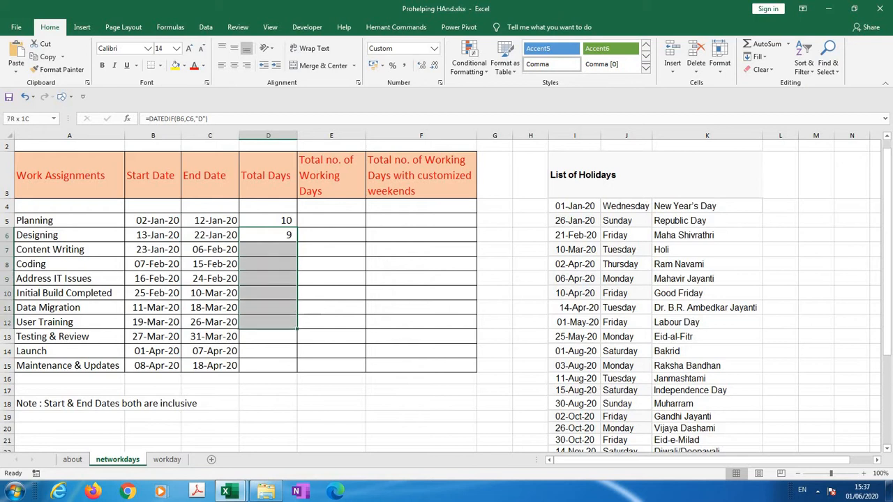
{"action": "key", "text": "ctrl+d"}
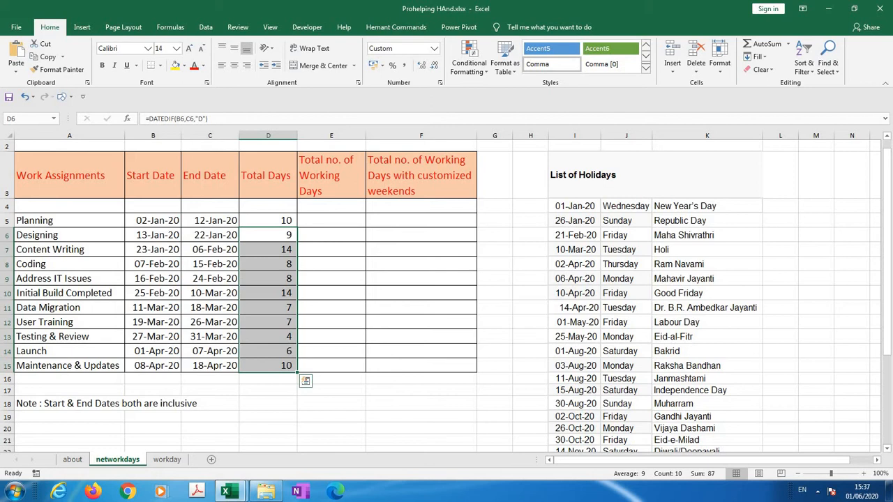
Write the formula =NETWORKDAYS(B5,C5,I4:I25) in E5, using the listed holiday dates as the holidays argument
{"action": "left_click", "coordinate": [331, 221]}
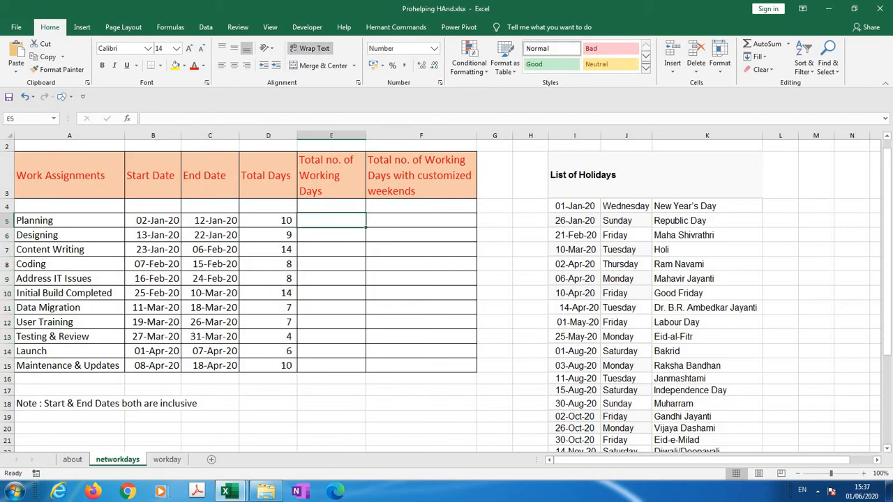
{"action": "left_click", "coordinate": [331, 175]}
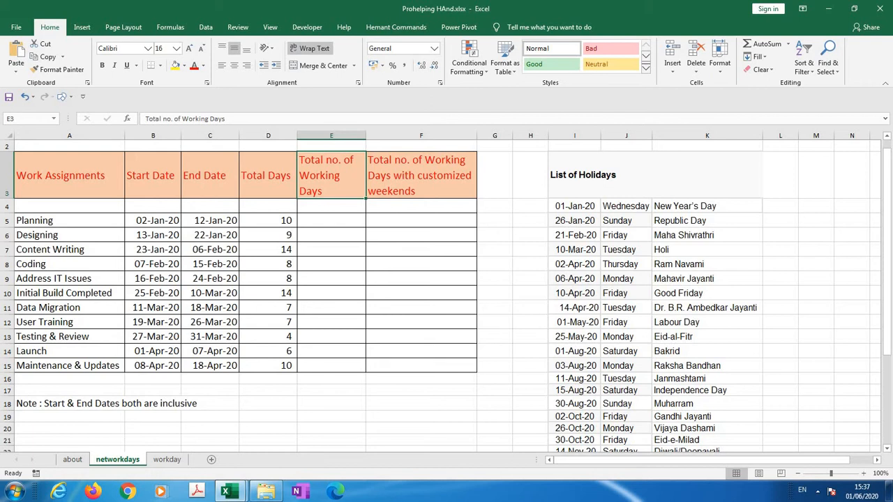
{"action": "left_click", "coordinate": [332, 220]}
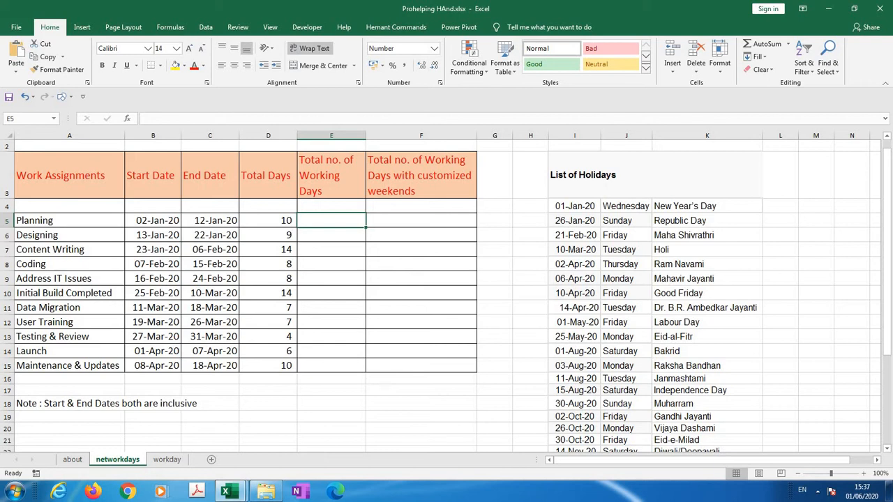
{"action": "type", "text": "="}
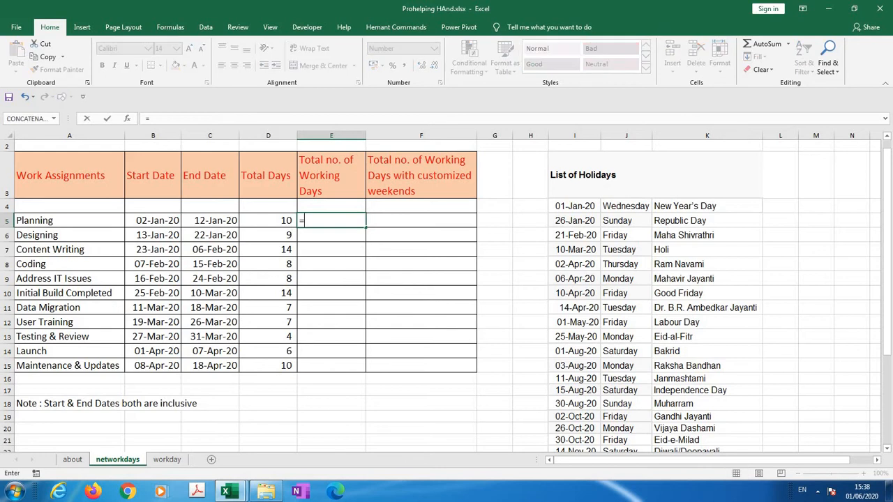
{"action": "type", "text": "networkdays"}
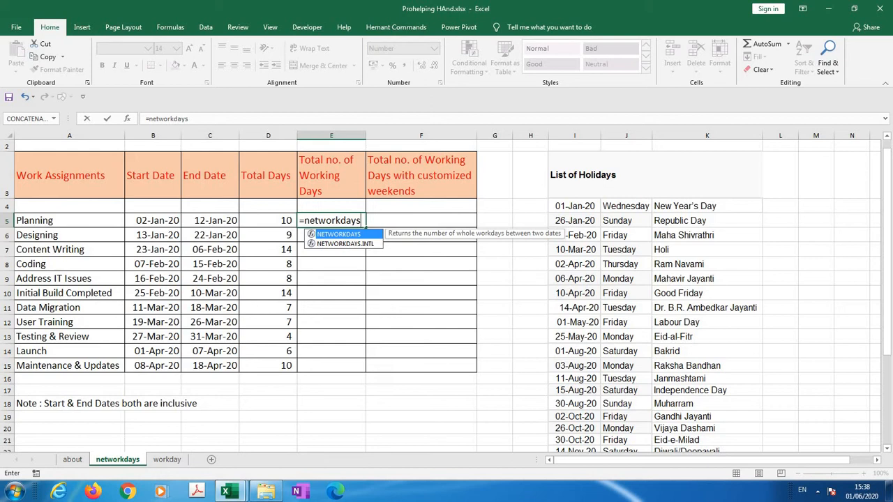
{"action": "key", "text": "Tab"}
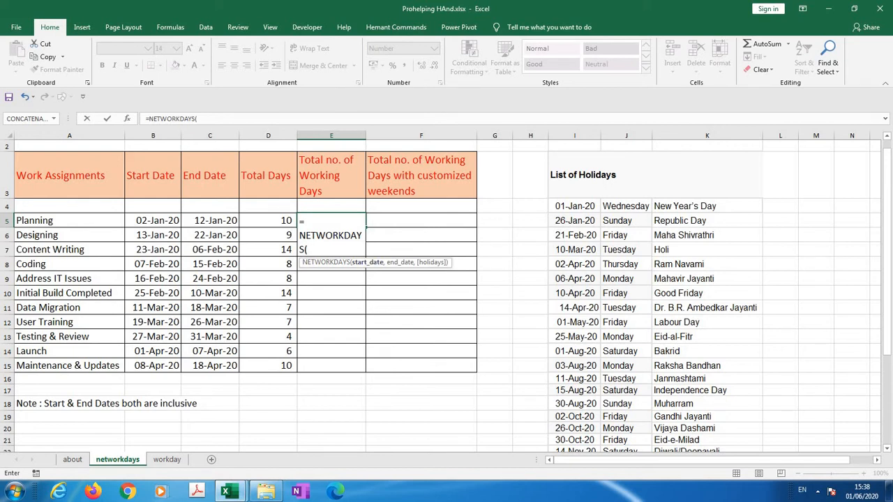
{"action": "left_click", "coordinate": [153, 220]}
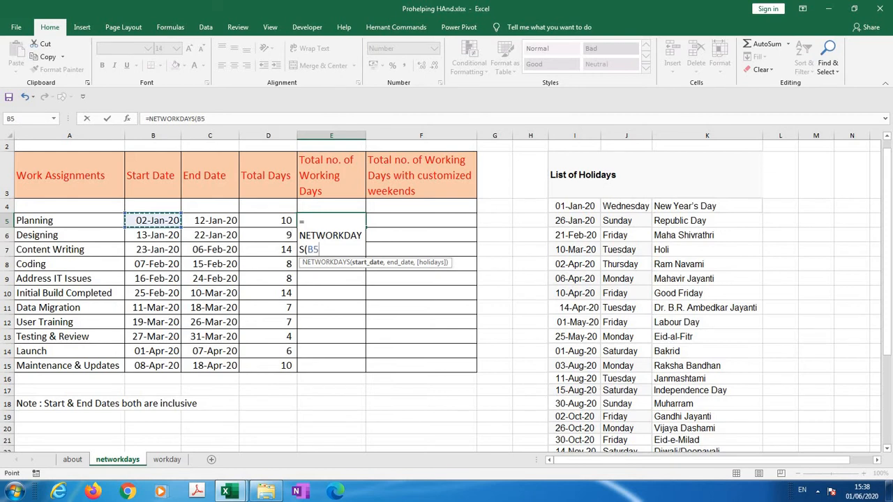
{"action": "type", "text": ","}
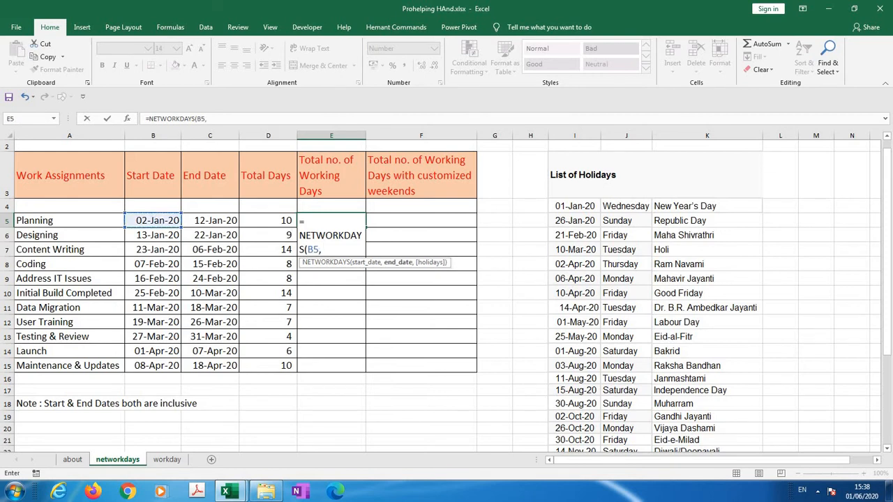
{"action": "left_click", "coordinate": [211, 220]}
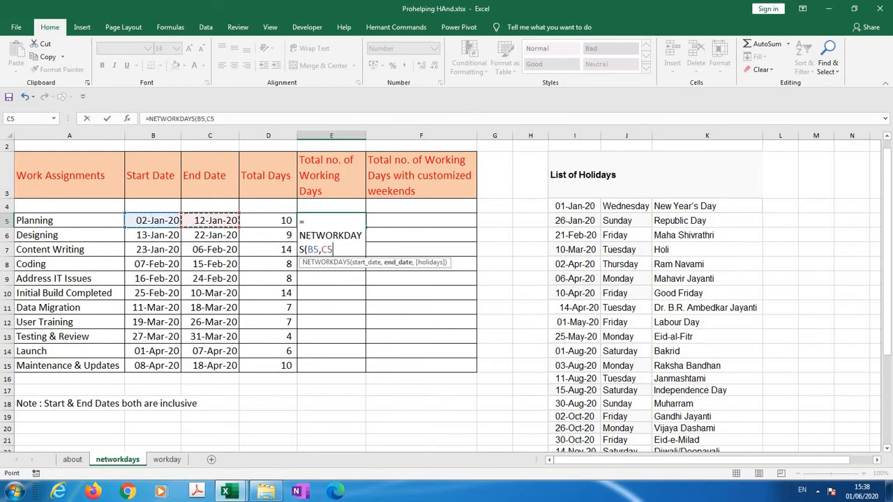
{"action": "type", "text": ","}
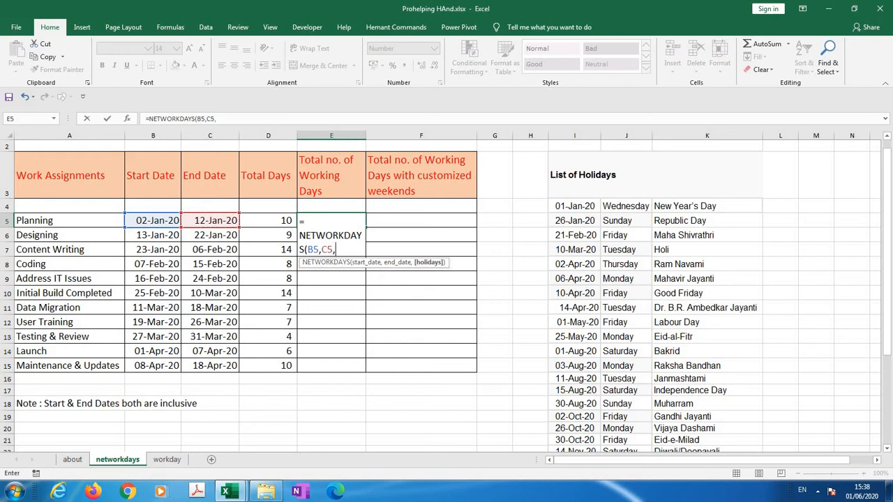
{"action": "left_click_drag", "start_coordinate": [575, 208], "coordinate": [590, 429]}
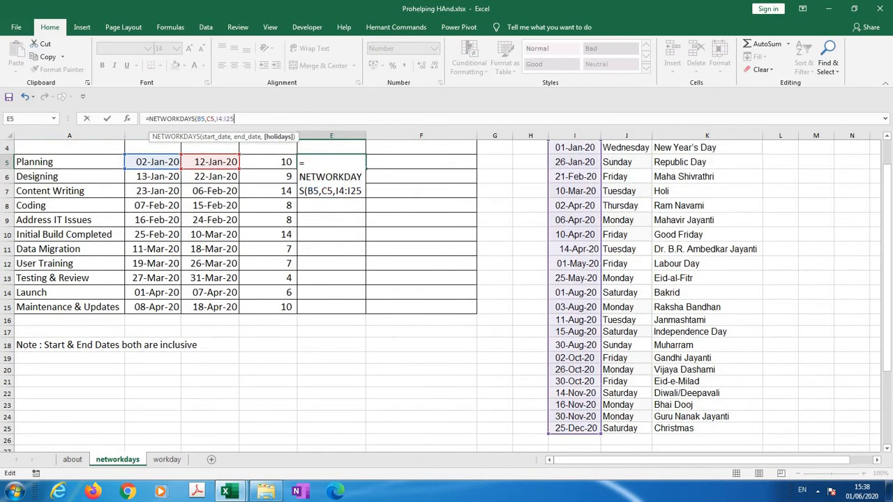
{"action": "type", "text": ")"}
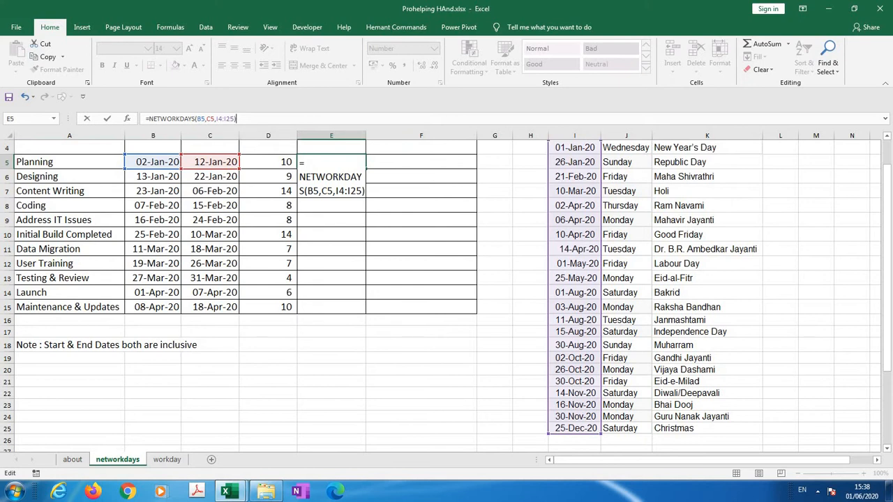
Make the holidays range in the E5 NETWORKDAYS formula absolute as $I$4:$I$25, enter the formula and reselect E5
{"action": "left_click", "coordinate": [217, 119]}
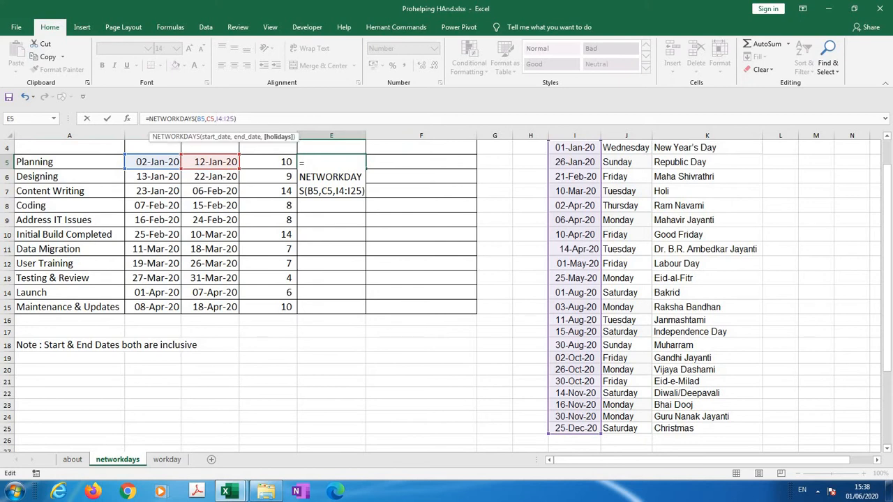
{"action": "key", "text": "F4"}
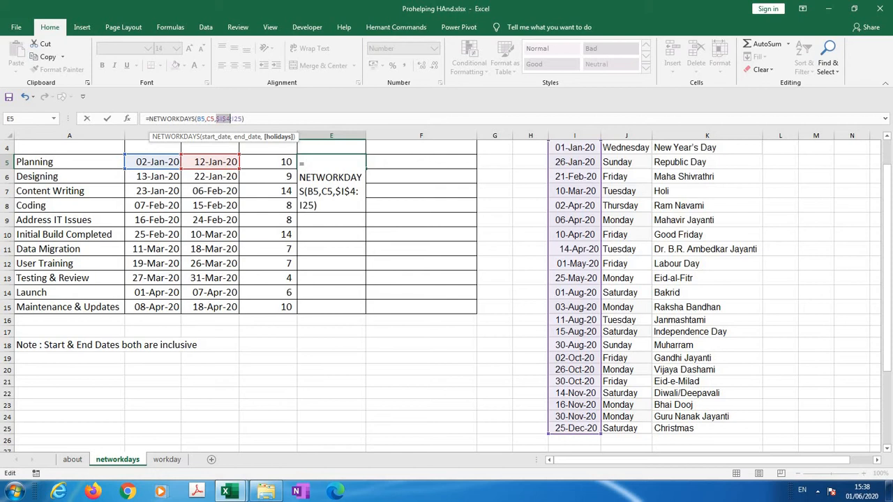
{"action": "left_click", "coordinate": [234, 119]}
{"action": "key", "text": "F4"}
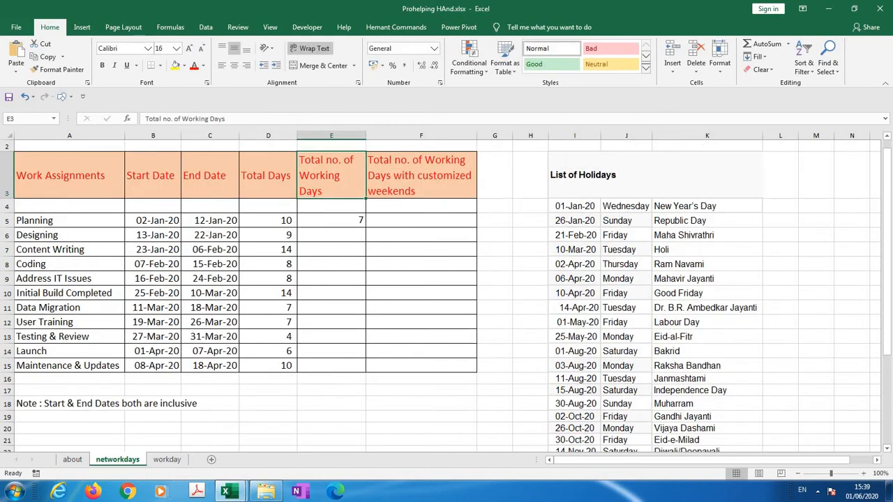
{"action": "key", "text": "Down"}
{"action": "key", "text": "Down"}
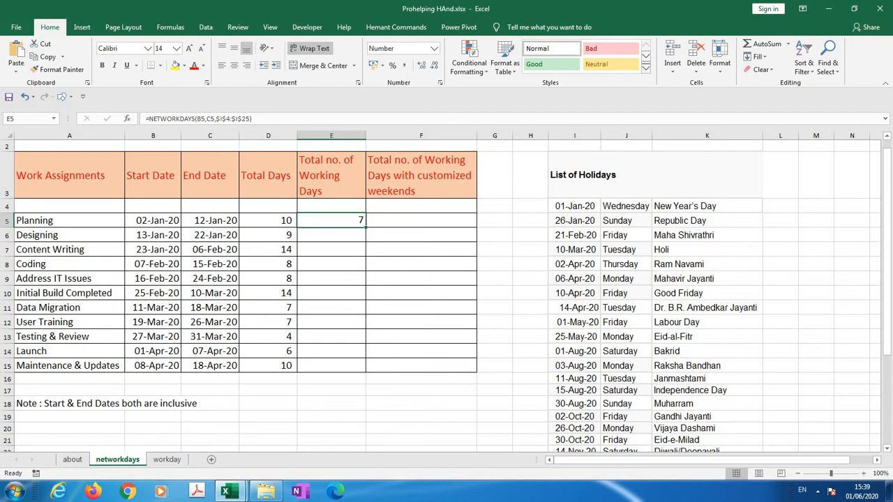
Switch to Custom calendar1.xlsx, count Planning's working days from 2 to 10 January 2020 on the calendar, and return to the networkdays sheet
{"action": "key", "text": "alt+Tab"}
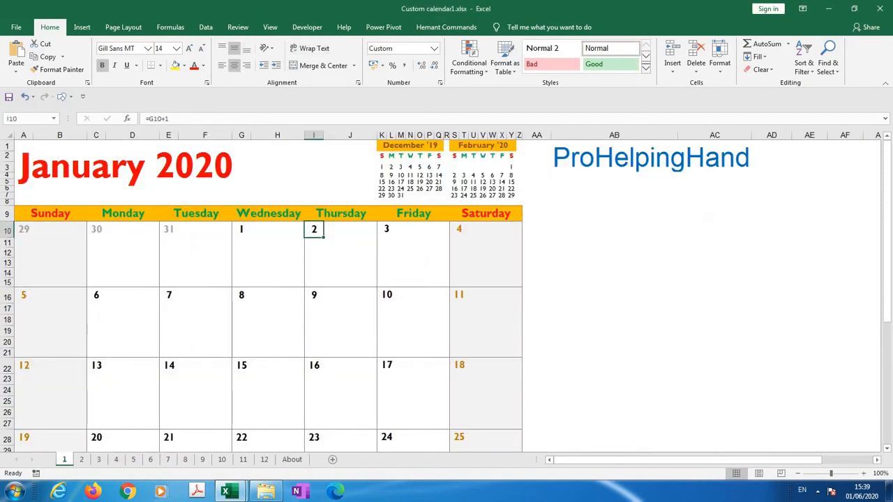
{"action": "left_click", "coordinate": [341, 263]}
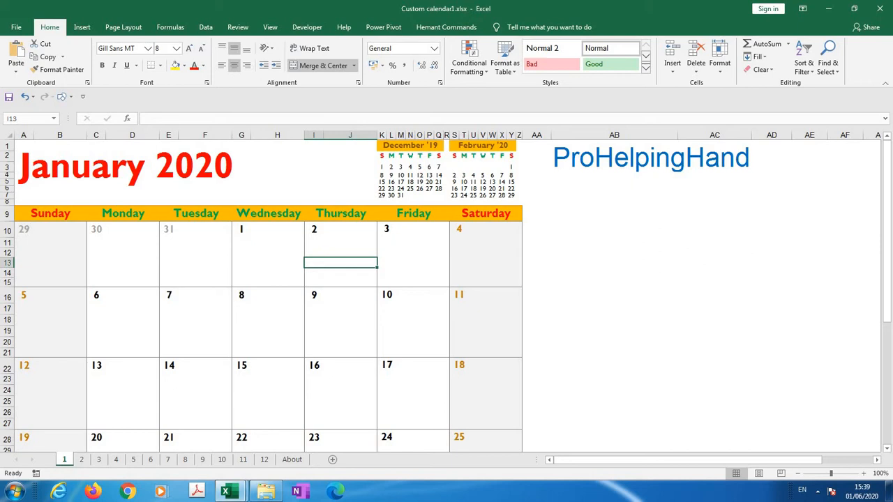
{"action": "left_click", "coordinate": [413, 252]}
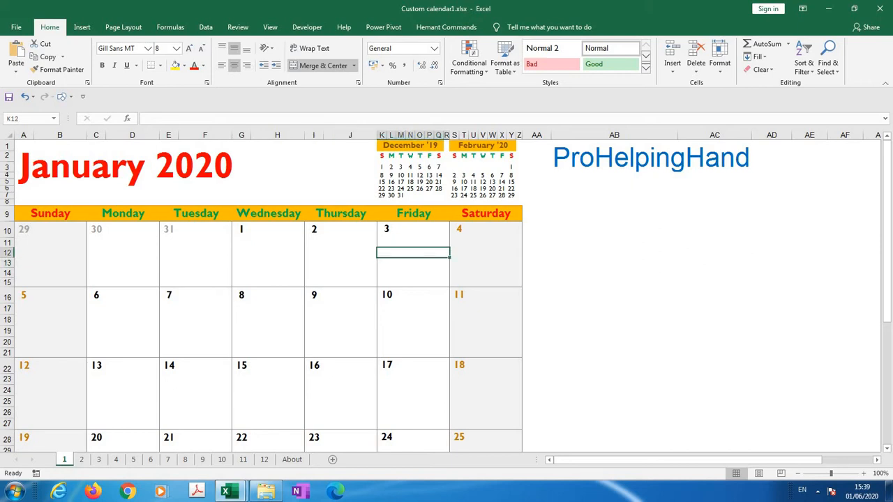
{"action": "left_click", "coordinate": [486, 252]}
{"action": "left_click", "coordinate": [50, 320]}
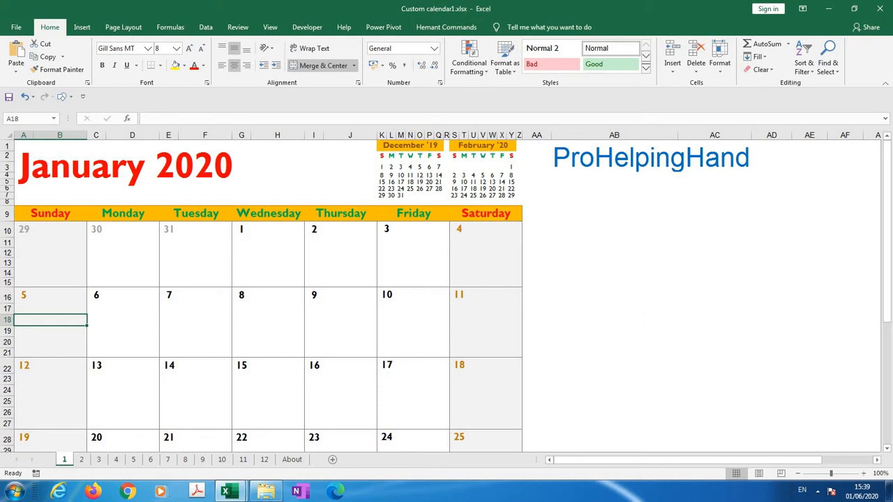
{"action": "left_click", "coordinate": [122, 309]}
{"action": "left_click", "coordinate": [196, 309]}
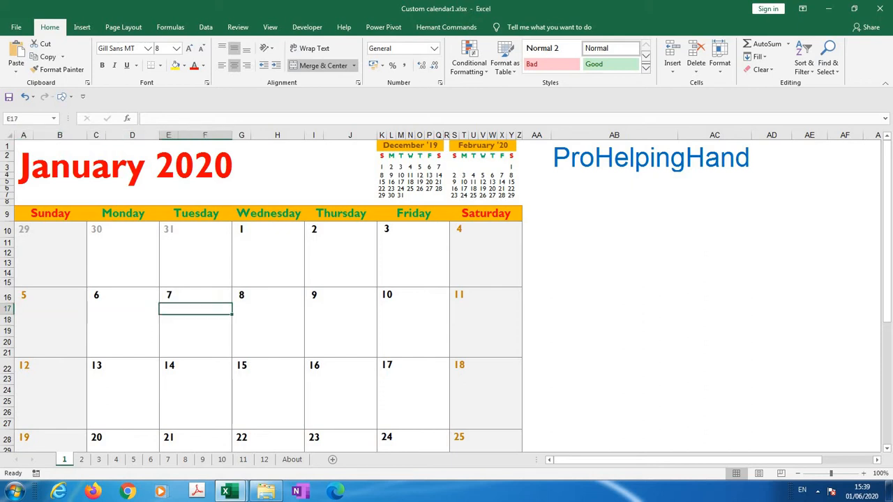
{"action": "left_click", "coordinate": [268, 320]}
{"action": "left_click", "coordinate": [341, 320]}
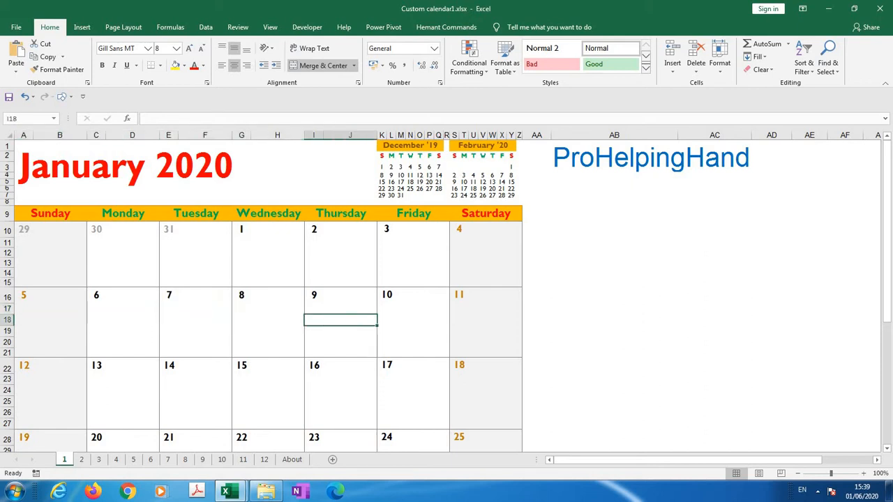
{"action": "left_click", "coordinate": [413, 309]}
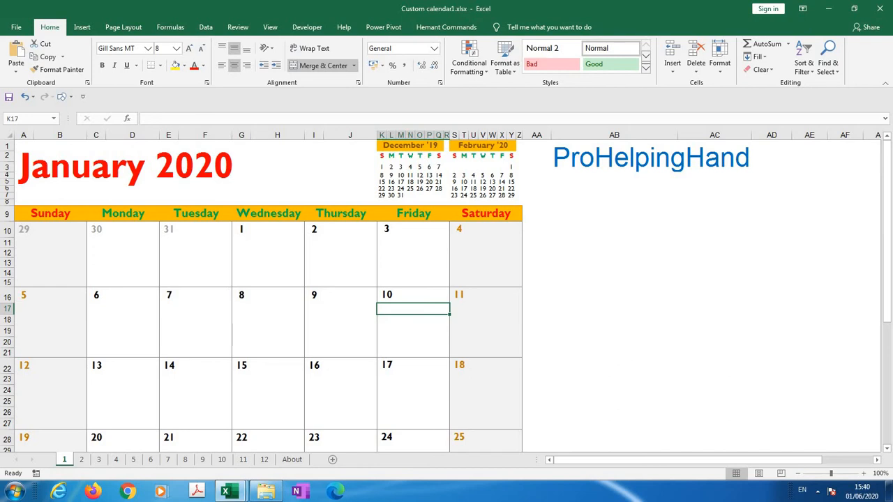
{"action": "key", "text": "alt+Tab"}
{"action": "key", "text": "alt+Tab"}
{"action": "key", "text": "alt+Tab"}
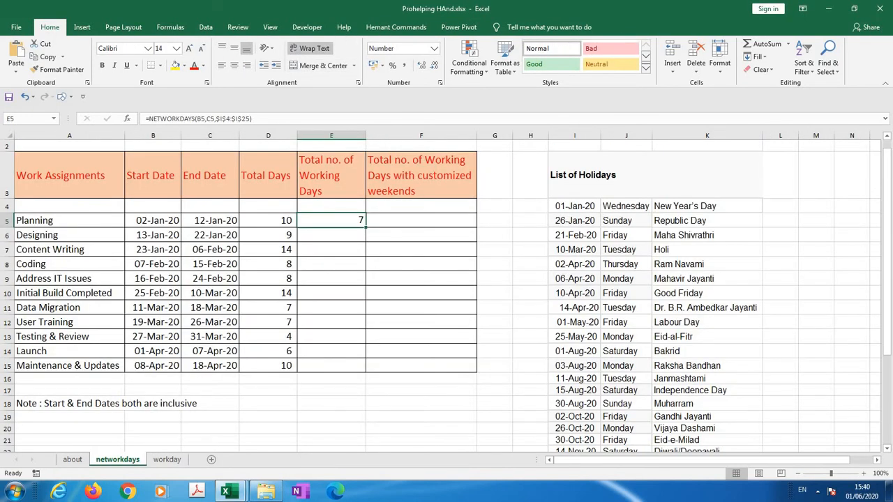
Fill the NETWORKDAYS formula from E5 down the Total no. of Working Days column to E15
{"action": "key", "text": "shift+Down"}
{"action": "key", "text": "shift+Down"}
{"action": "key", "text": "shift+Down"}
{"action": "key", "text": "shift+Down"}
{"action": "key", "text": "shift+Down"}
{"action": "key", "text": "shift+Down"}
{"action": "key", "text": "shift+Down"}
{"action": "key", "text": "shift+Down"}
{"action": "key", "text": "shift+Down"}
{"action": "key", "text": "shift+Down"}
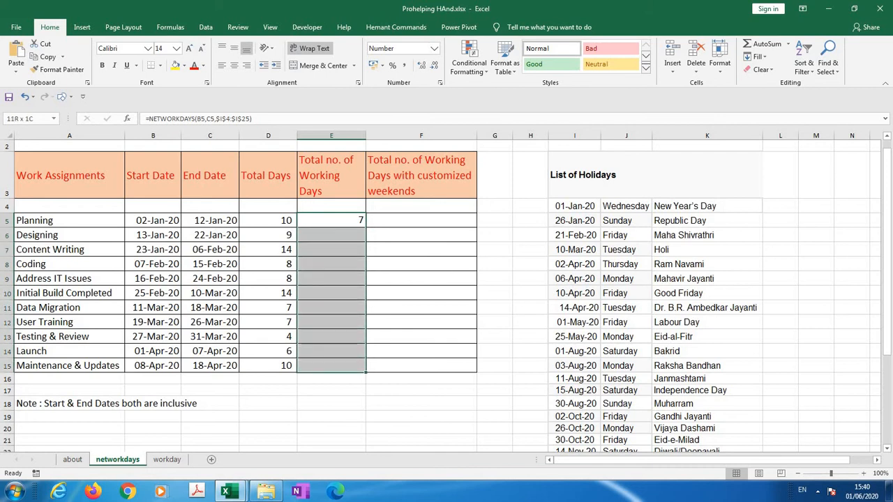
{"action": "key", "text": "ctrl+d"}
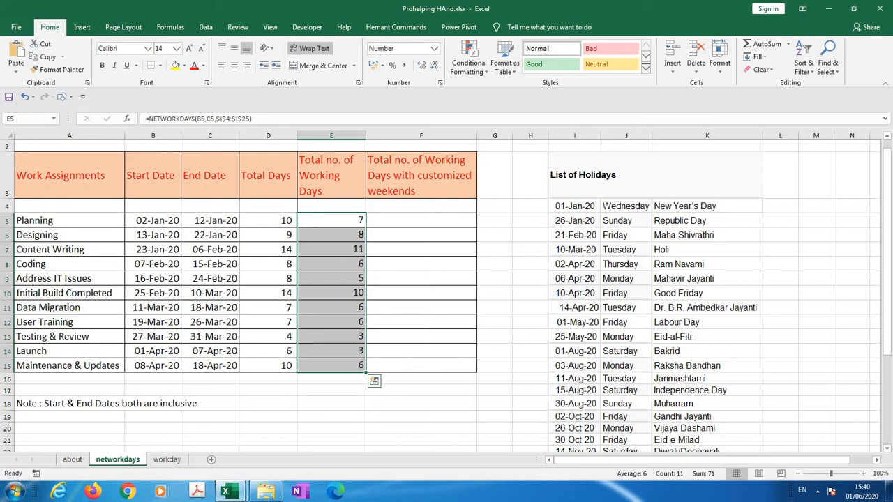
Check Designing's working-day result in E6 by counting the weekdays from 13 to 22 January 2020 in Custom calendar1.xlsx
{"action": "key", "text": "Down"}
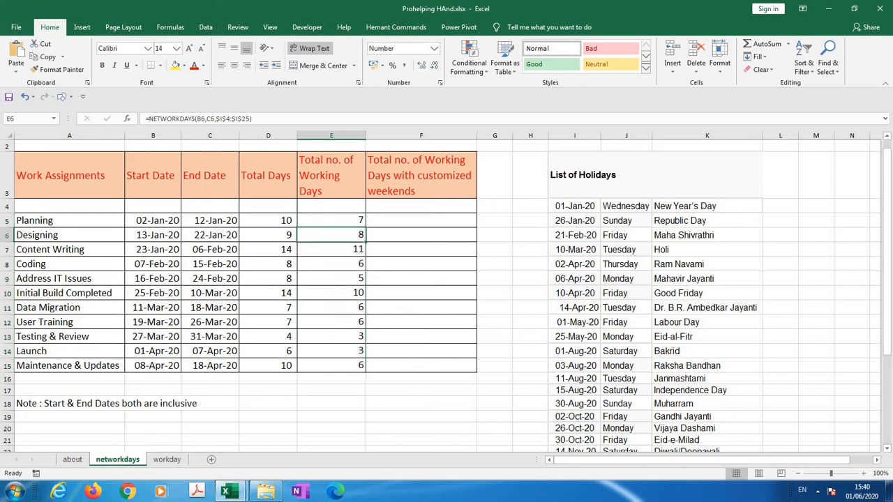
{"action": "key", "text": "Left"}
{"action": "key", "text": "Left"}
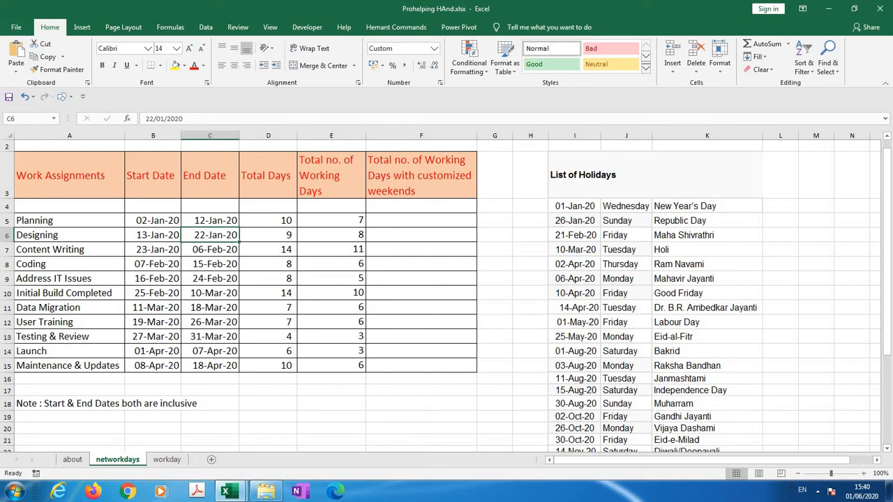
{"action": "key", "text": "alt+Tab"}
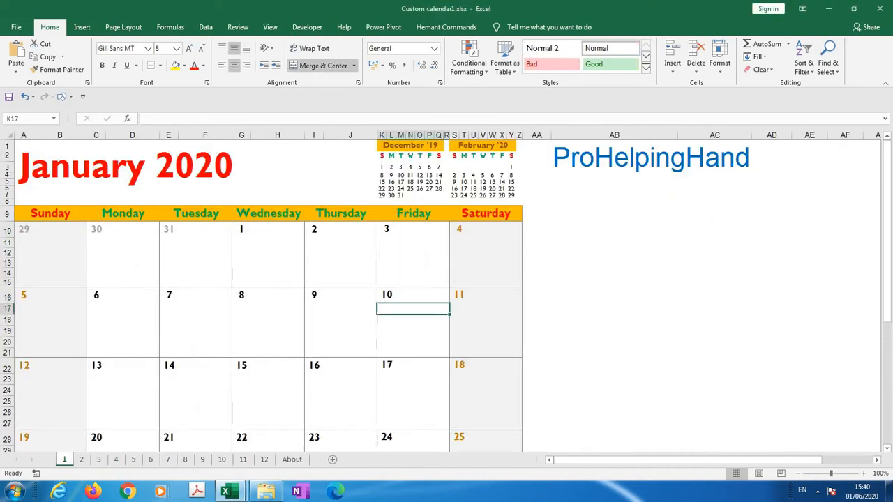
{"action": "left_click", "coordinate": [123, 391]}
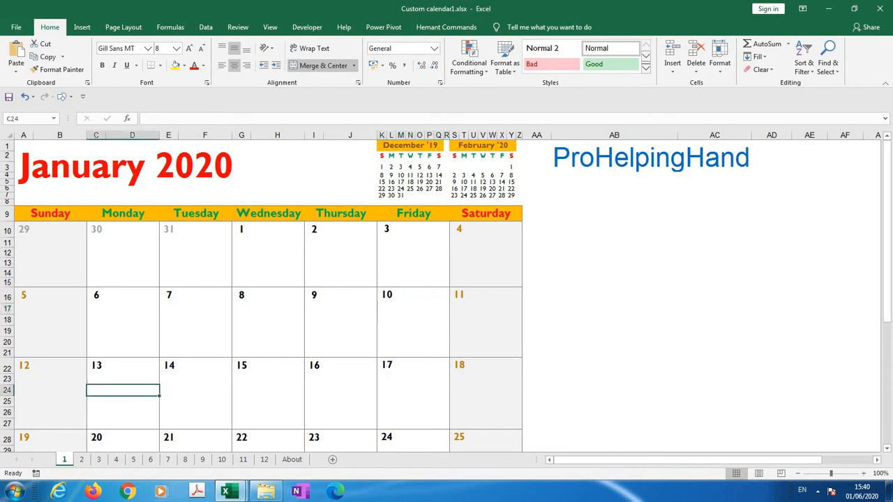
{"action": "left_click", "coordinate": [195, 391]}
{"action": "left_click", "coordinate": [268, 379]}
{"action": "left_click", "coordinate": [340, 391]}
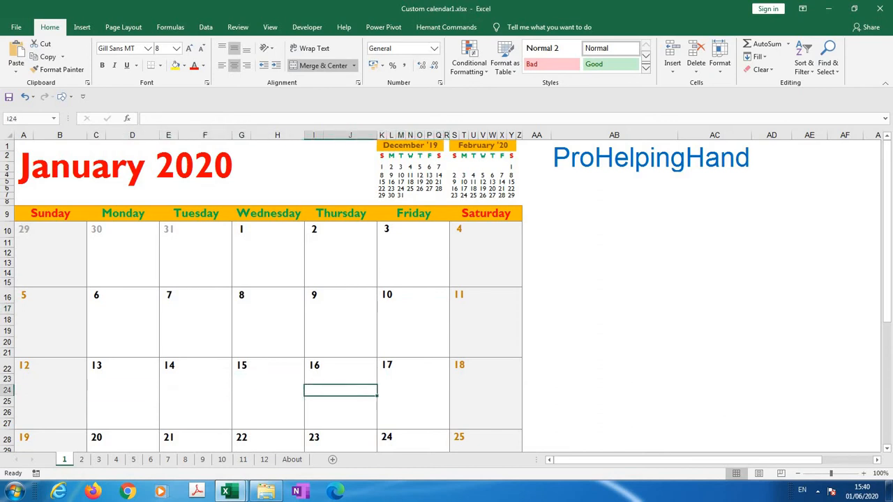
{"action": "left_click", "coordinate": [413, 379]}
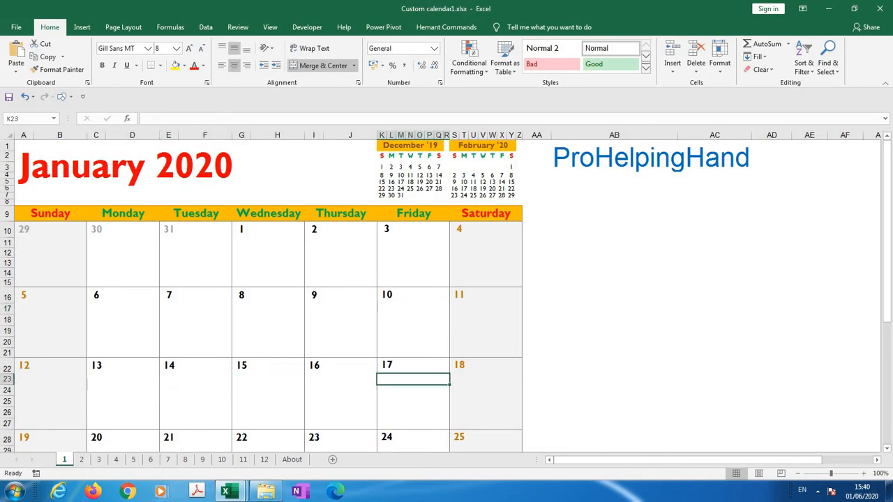
{"action": "scroll", "coordinate": [413, 379], "scroll_direction": "down", "scroll_amount": 1}
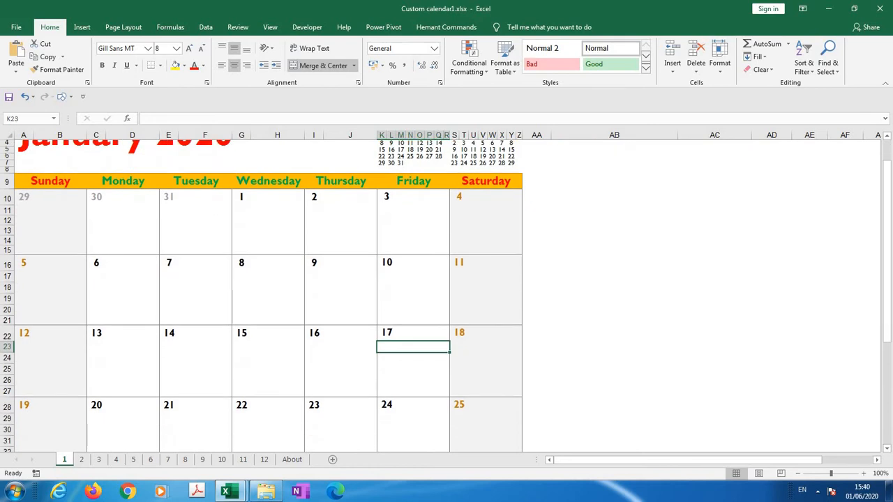
{"action": "left_click", "coordinate": [132, 405]}
{"action": "left_click", "coordinate": [195, 419]}
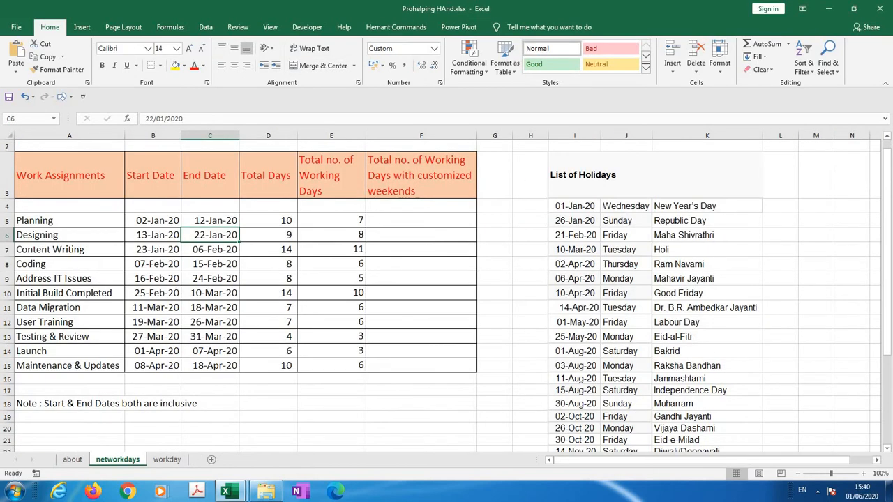
{"action": "left_click", "coordinate": [332, 235]}
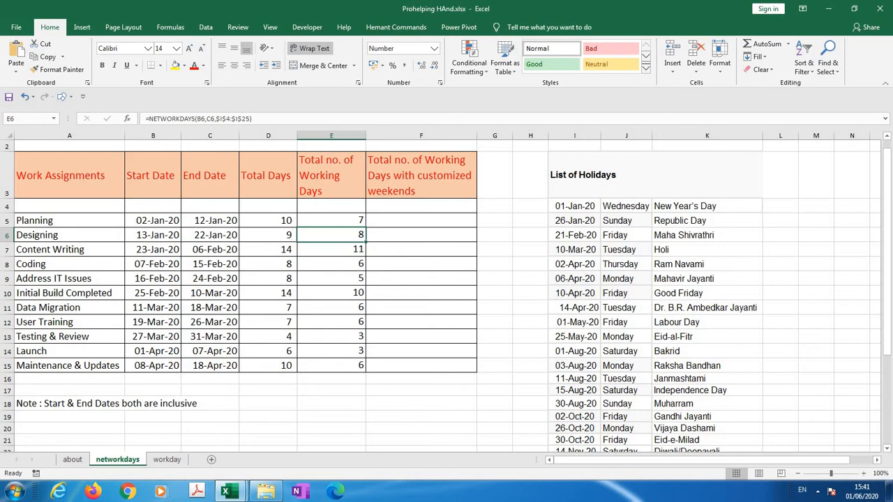
Begin a NETWORKDAYS.INTL formula in F5 with start date B5 and end date C5
{"action": "left_click", "coordinate": [422, 220]}
{"action": "type", "text": "=ne"}
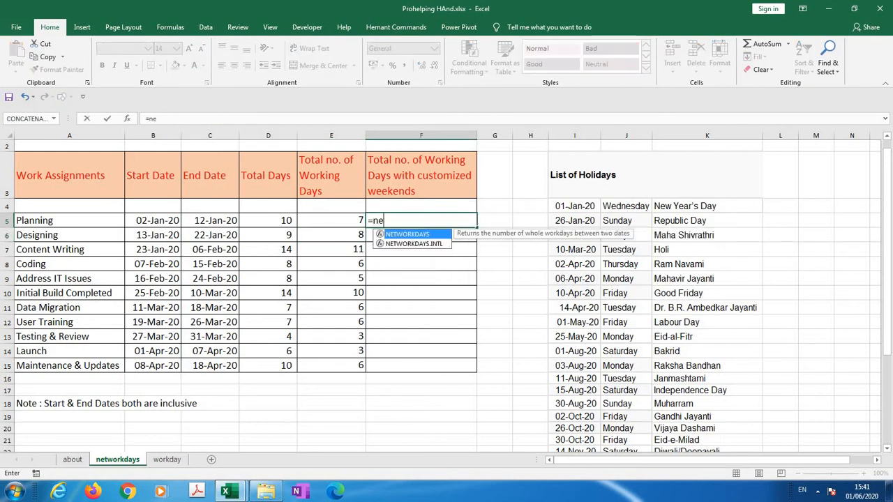
{"action": "type", "text": "tw"}
{"action": "key", "text": "Down"}
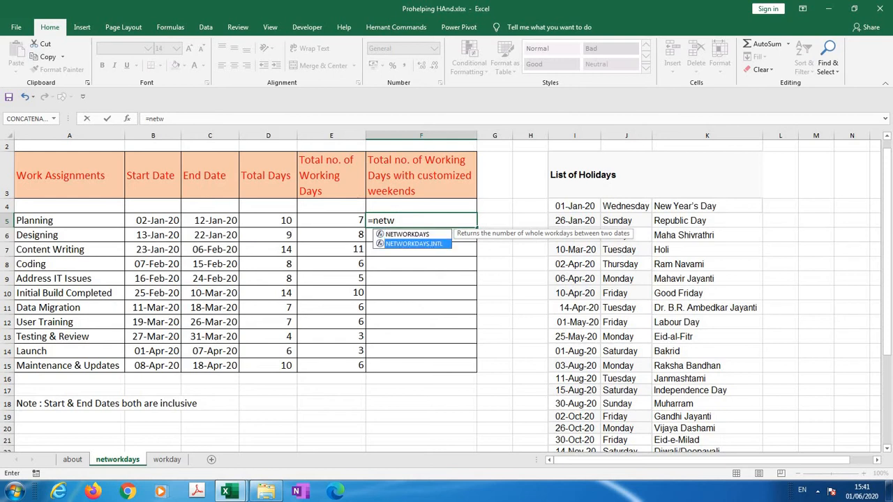
{"action": "key", "text": "Tab"}
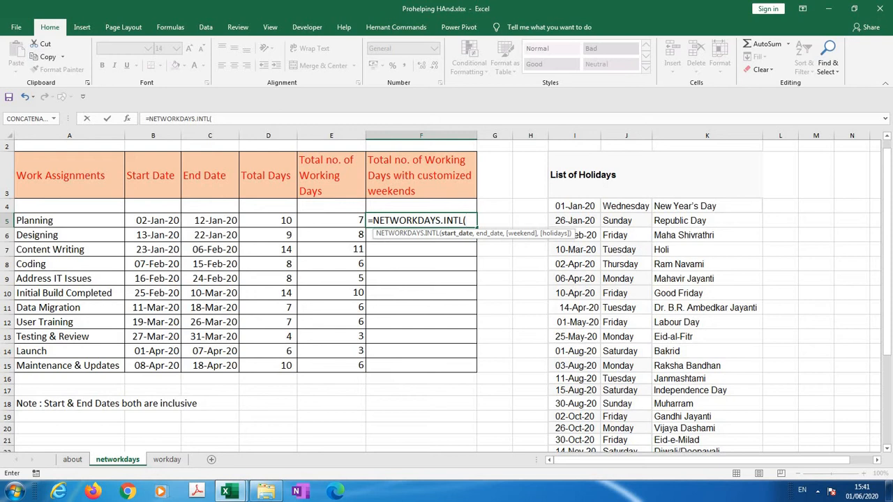
{"action": "left_click", "coordinate": [152, 221]}
{"action": "type", "text": ","}
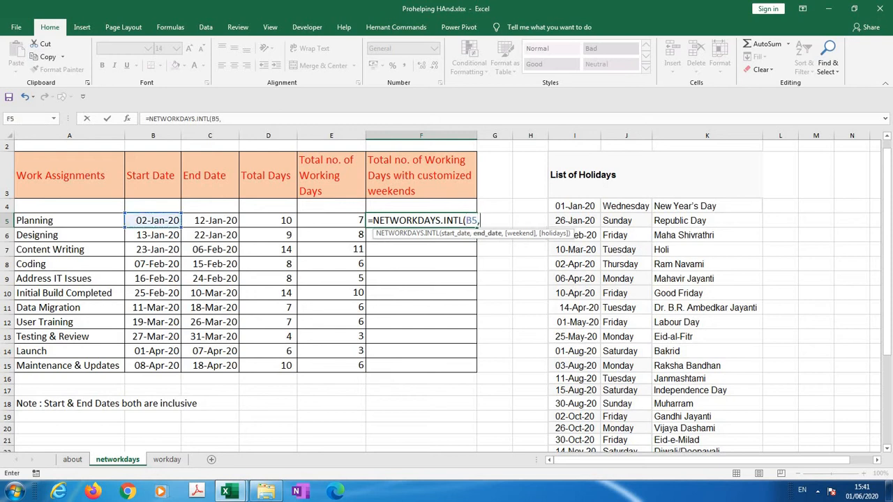
{"action": "left_click", "coordinate": [209, 221]}
{"action": "type", "text": ","}
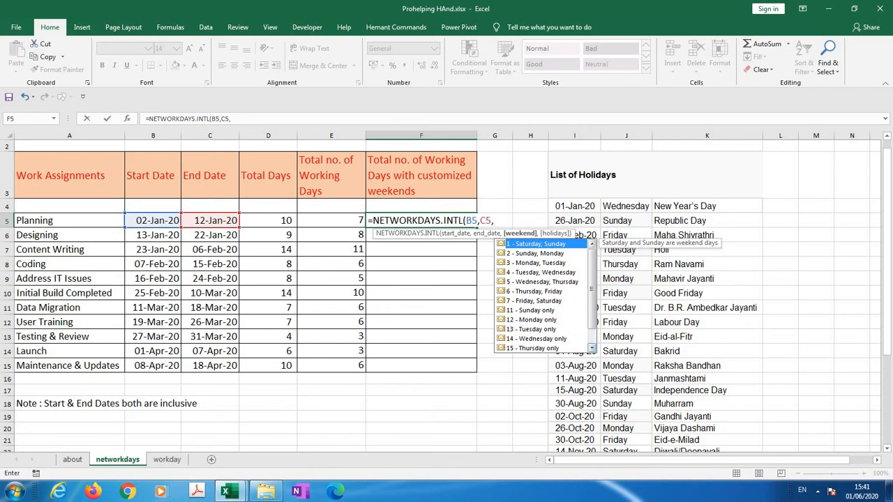
Review the weekend options for the F5 formula and set the weekend argument to 11, Sunday only
{"action": "left_click", "coordinate": [592, 349]}
{"action": "left_click", "coordinate": [592, 348]}
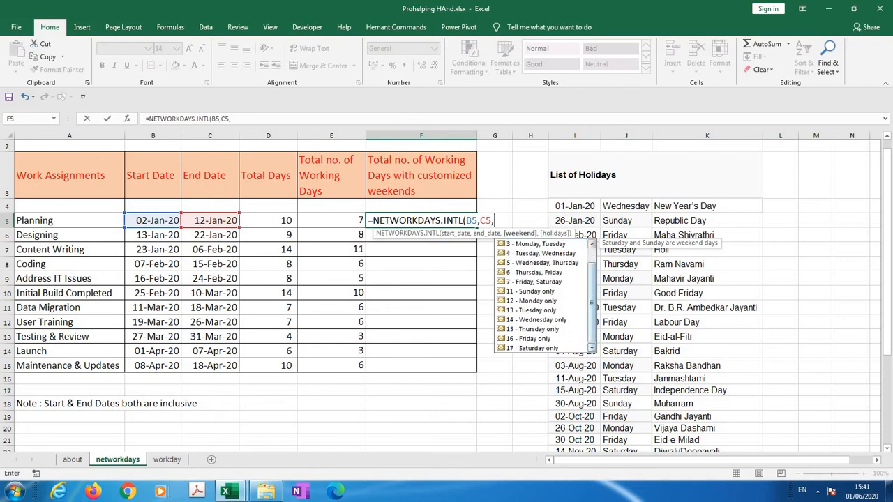
{"action": "left_click", "coordinate": [592, 243]}
{"action": "left_click", "coordinate": [592, 243]}
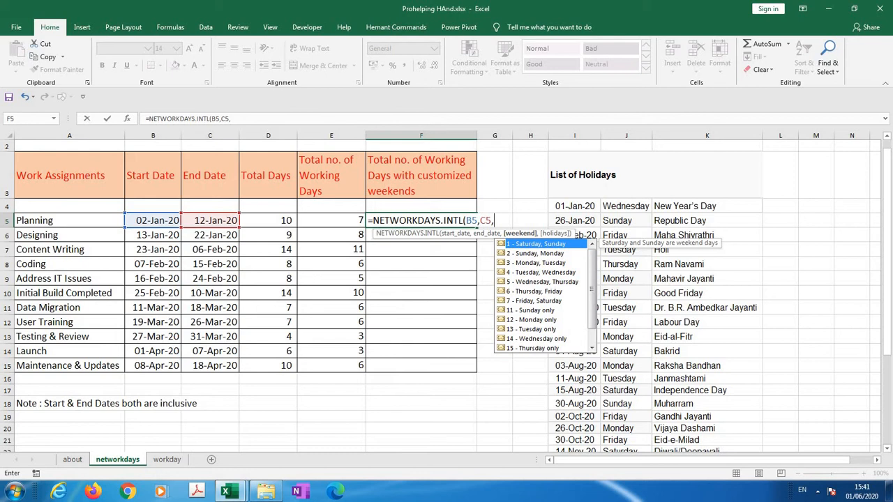
{"action": "type", "text": "11"}
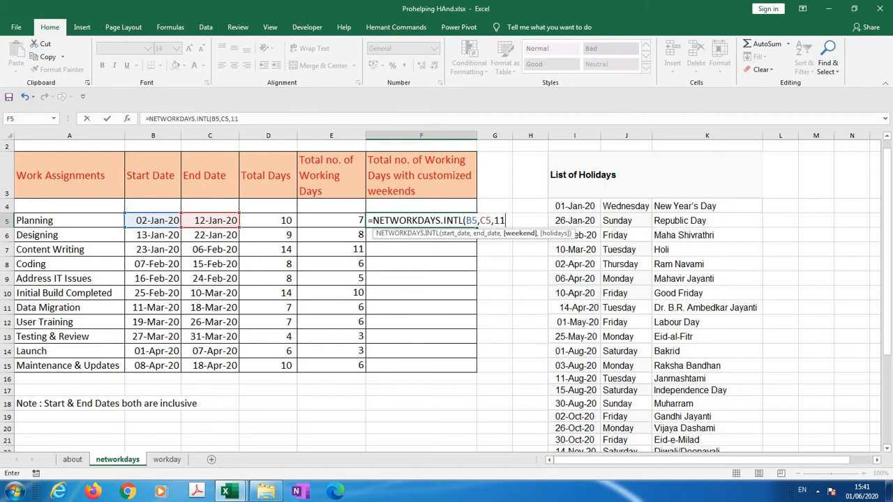
{"action": "type", "text": ","}
Add the listed holiday dates I4:I25 as the holidays argument of the F5 formula and close its parenthesis
{"action": "left_click", "coordinate": [574, 174]}
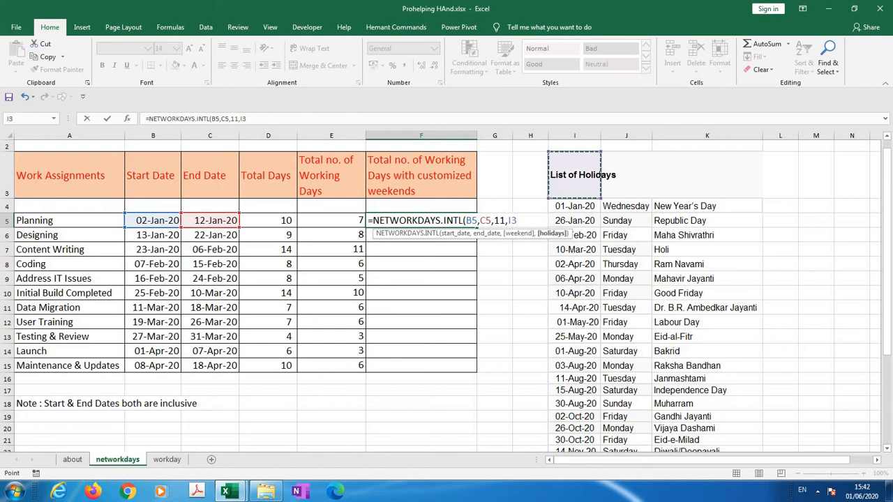
{"action": "left_click_drag", "start_coordinate": [574, 206], "coordinate": [579, 388]}
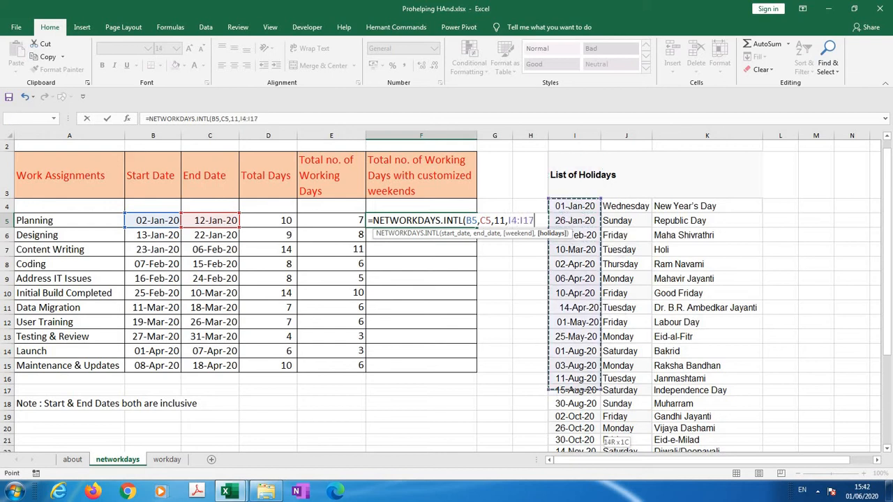
{"action": "left_click_drag", "start_coordinate": [579, 429], "coordinate": [579, 402]}
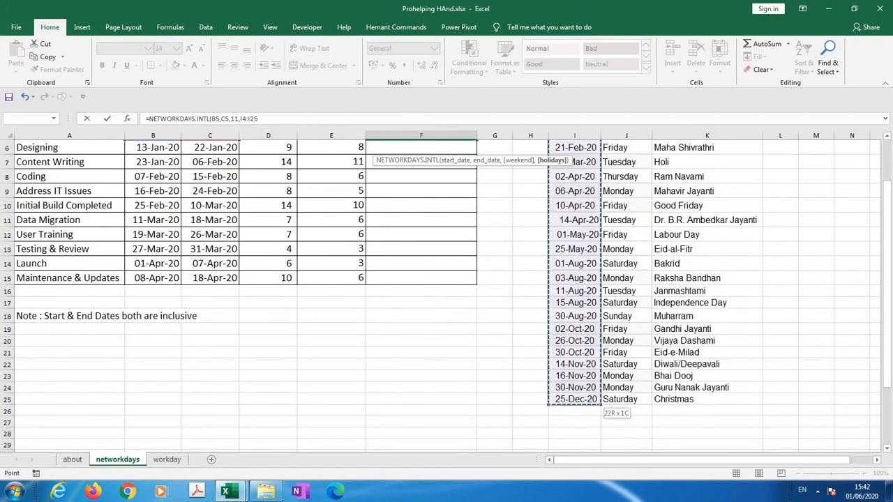
{"action": "type", "text": ")"}
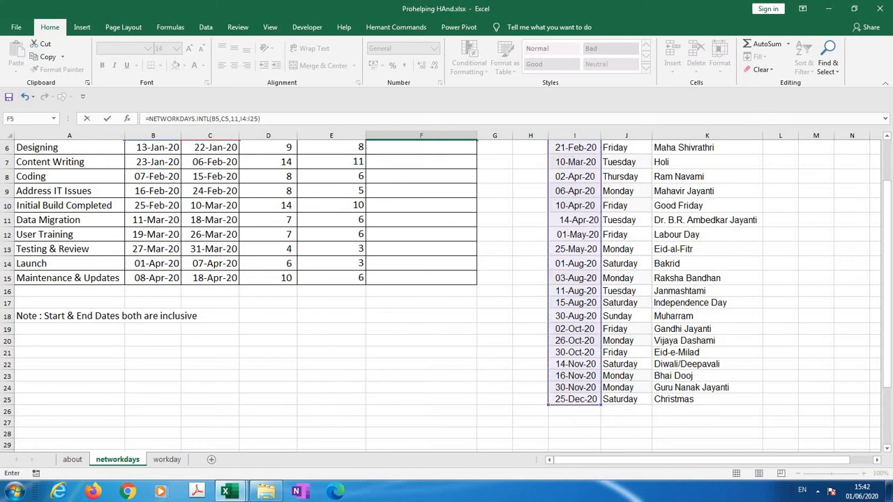
Make the holiday range in the F5 formula absolute as $I$4:$I$25 and enter the formula
{"action": "left_click", "coordinate": [242, 119]}
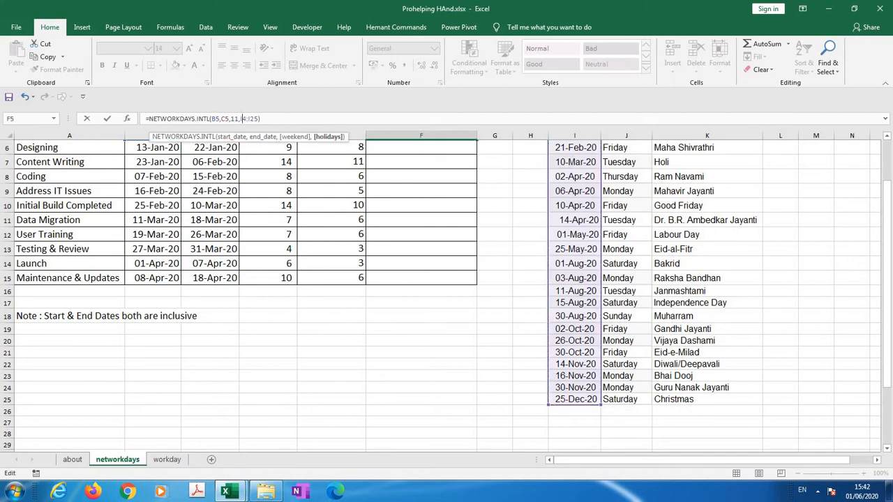
{"action": "key", "text": "F4"}
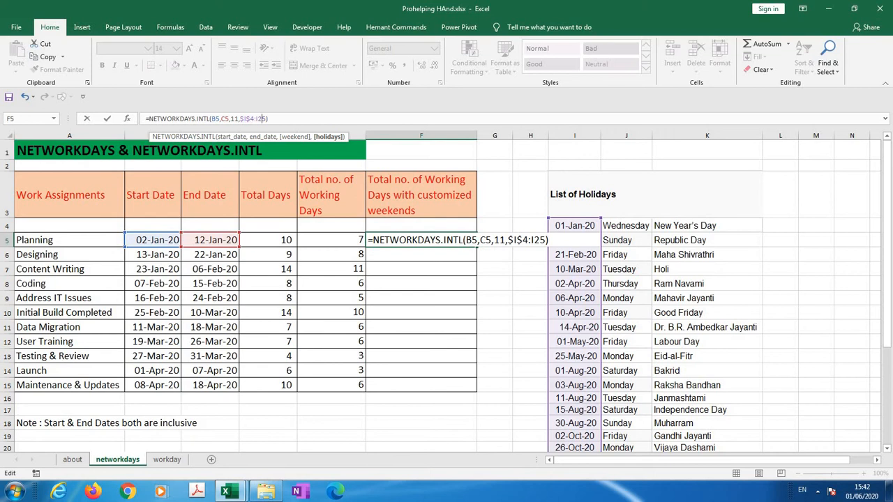
{"action": "key", "text": "F4"}
{"action": "key", "text": "ctrl+Return"}
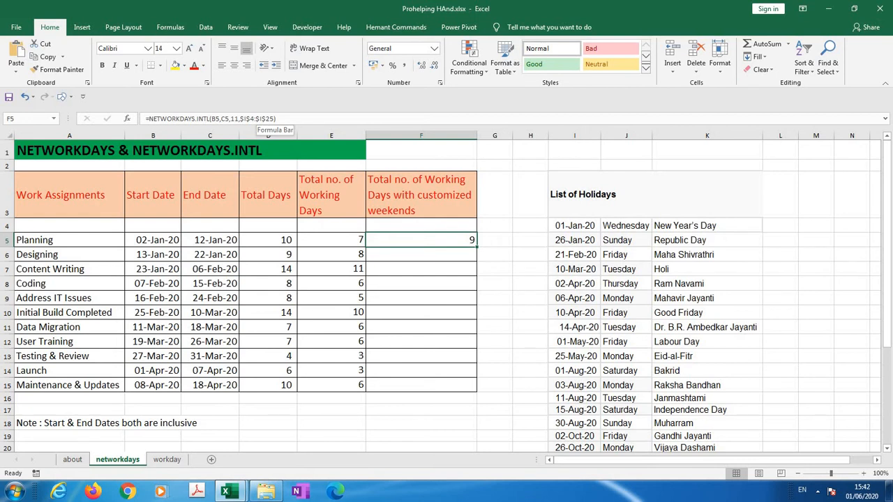
Check Planning's result in F5 by counting the non-Sunday dates from 2 to 11 January 2020 in Custom calendar1.xlsx
{"action": "key", "text": "alt+Tab"}
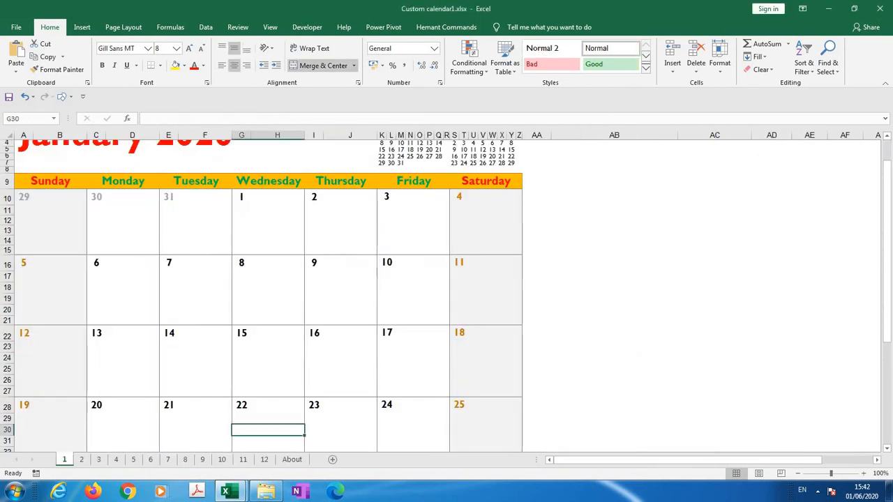
{"action": "left_click", "coordinate": [340, 230]}
{"action": "left_click", "coordinate": [413, 221]}
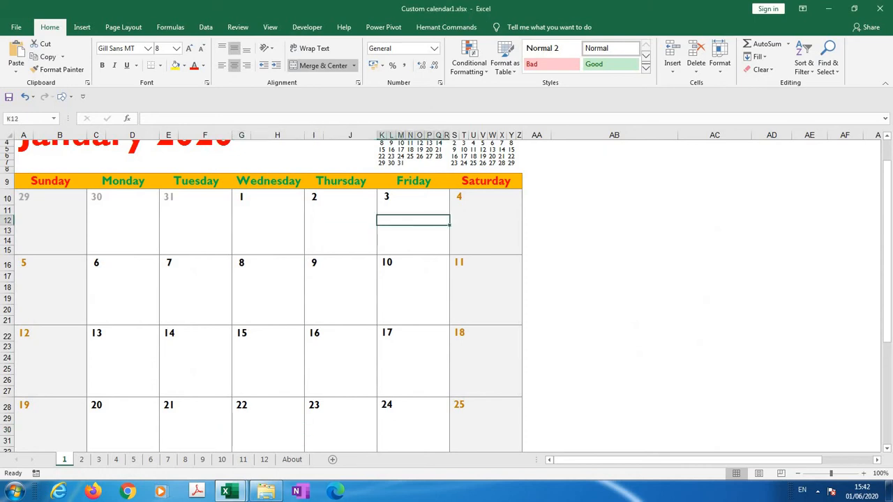
{"action": "left_click", "coordinate": [486, 220]}
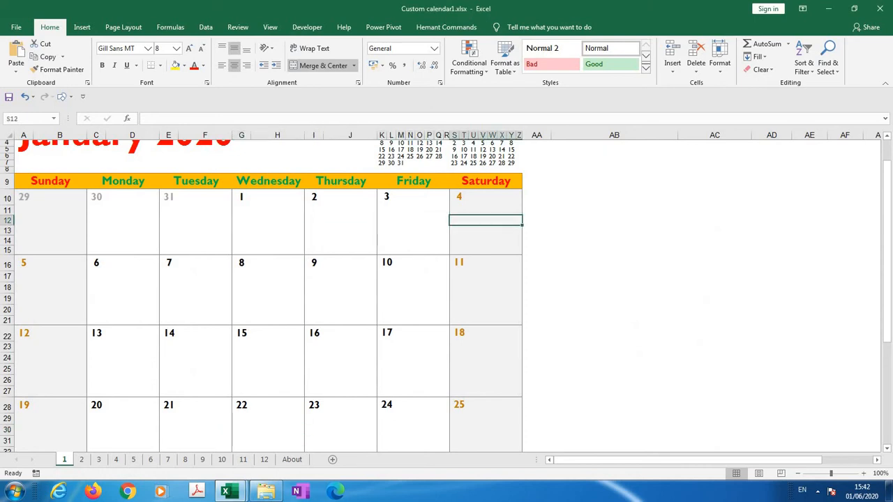
{"action": "left_click", "coordinate": [123, 288]}
{"action": "left_click", "coordinate": [196, 288]}
{"action": "left_click", "coordinate": [268, 277]}
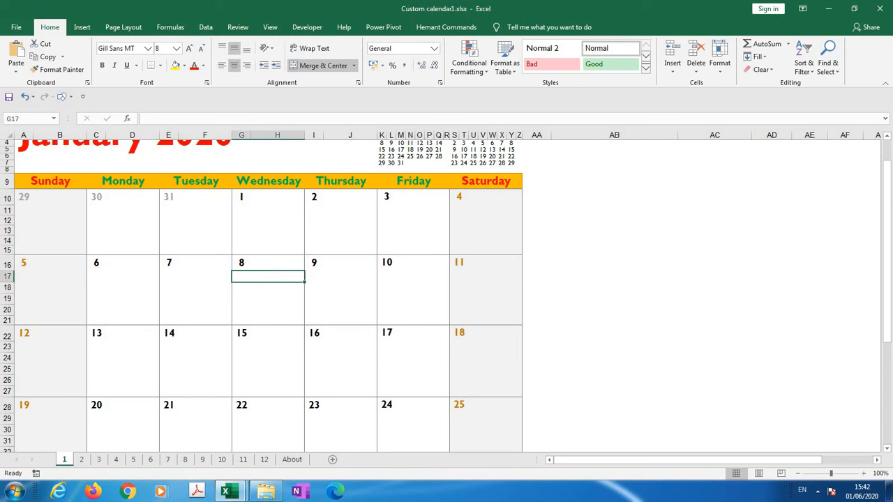
{"action": "left_click", "coordinate": [340, 277]}
{"action": "left_click", "coordinate": [413, 288]}
{"action": "left_click", "coordinate": [486, 287]}
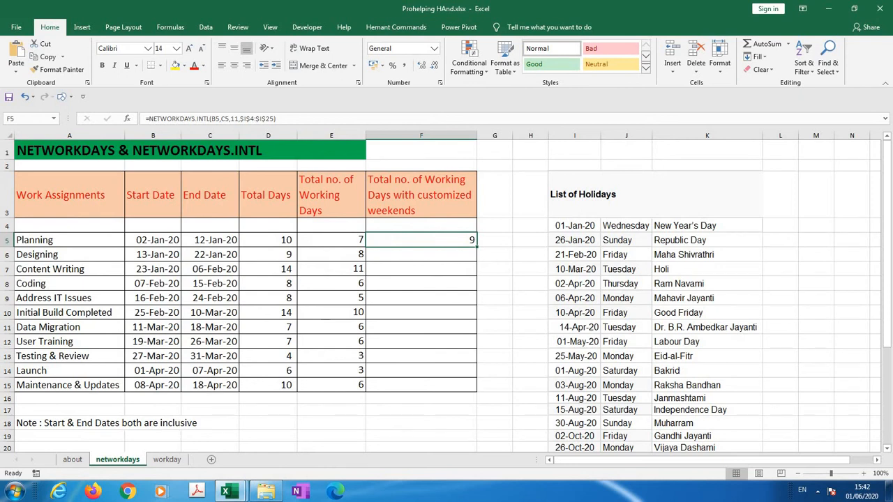
Fill the NETWORKDAYS.INTL formula from F5 down through F15 for the remaining assignments
{"action": "key", "text": "shift+Down"}
{"action": "key", "text": "shift+Down"}
{"action": "key", "text": "shift+Down"}
{"action": "key", "text": "shift+Down"}
{"action": "key", "text": "shift+Down"}
{"action": "key", "text": "shift+Down"}
{"action": "key", "text": "shift+Down"}
{"action": "key", "text": "shift+Down"}
{"action": "key", "text": "shift+Down"}
{"action": "key", "text": "shift+Down"}
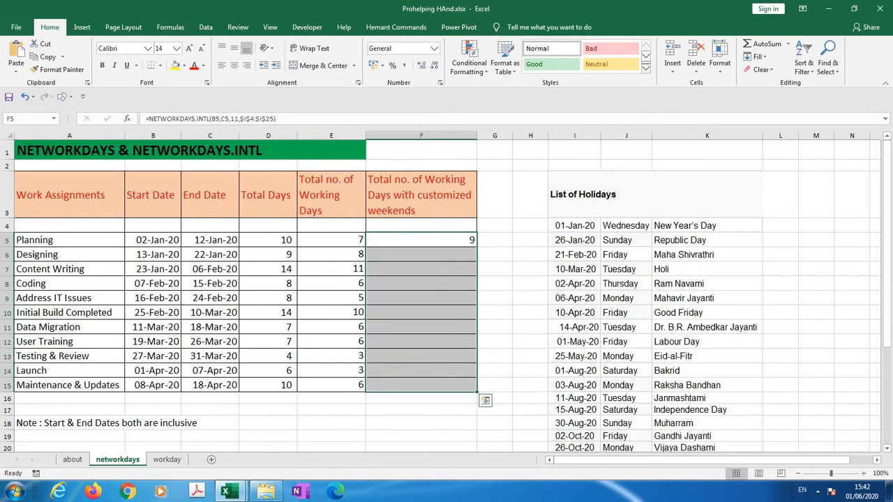
{"action": "key", "text": "ctrl+d"}
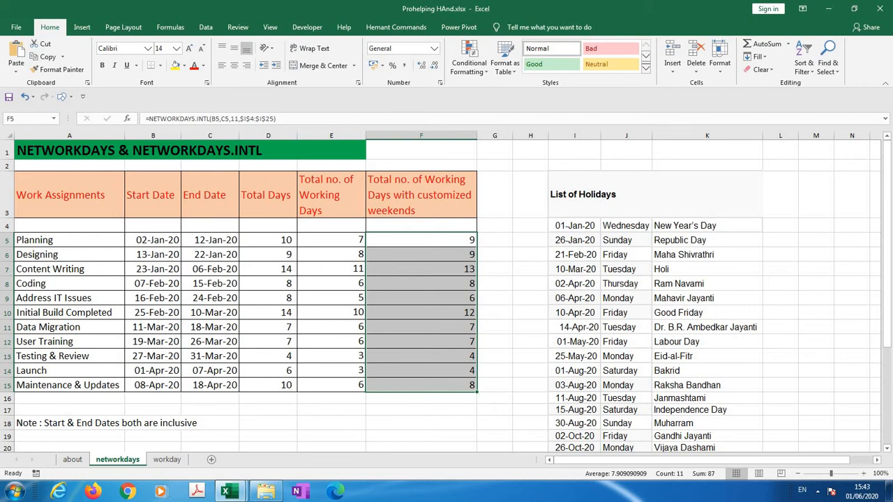
Tick the Datedif, NETWORKDAYS and NETWORKDAYs.INTL checklist items on the about sheet
{"action": "left_click", "coordinate": [72, 460]}
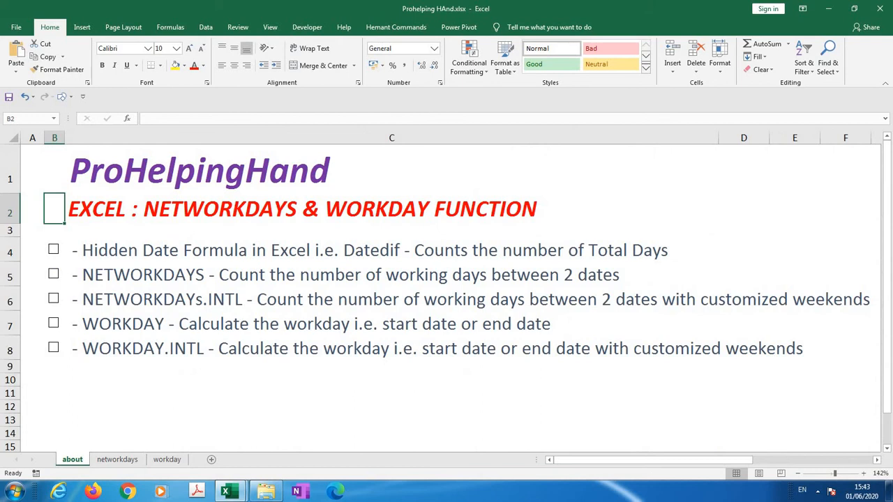
{"action": "left_click", "coordinate": [54, 249]}
{"action": "left_click", "coordinate": [54, 274]}
{"action": "left_click", "coordinate": [54, 298]}
On the workday sheet, begin a WORKDAY formula in D5 with start date B5 and days C5
{"action": "left_click", "coordinate": [166, 459]}
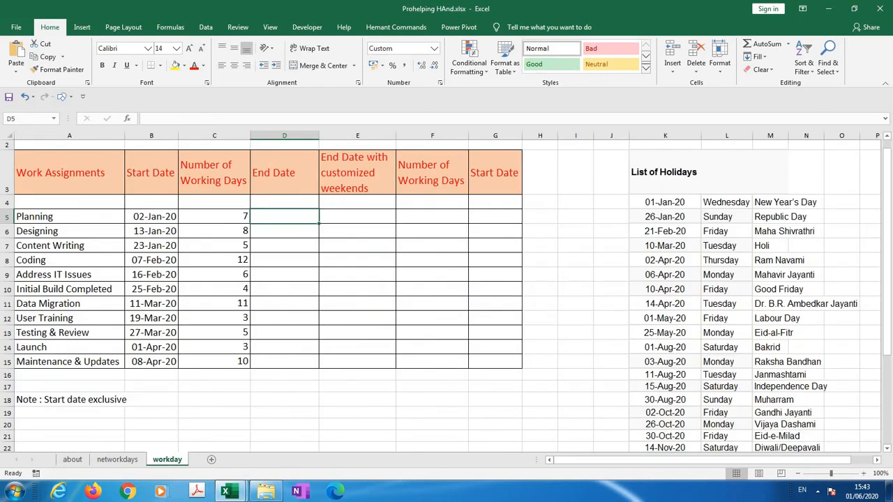
{"action": "left_click", "coordinate": [151, 173]}
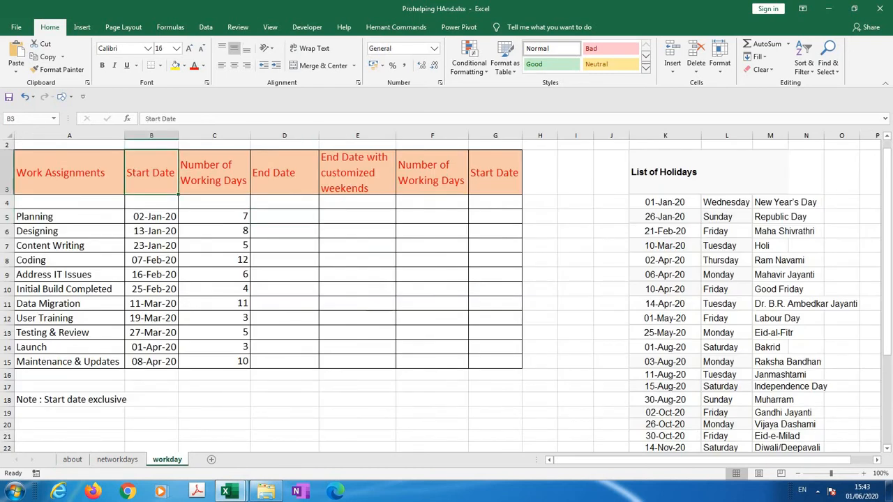
{"action": "left_click", "coordinate": [214, 216]}
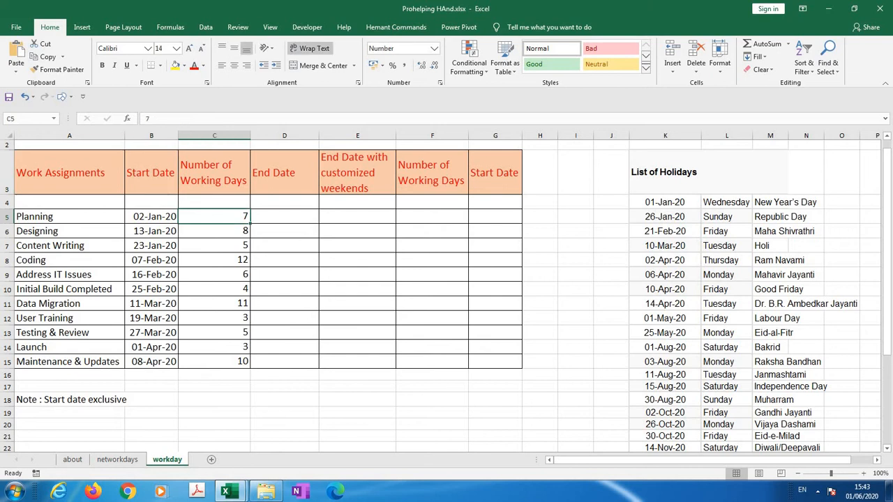
{"action": "left_click", "coordinate": [284, 216]}
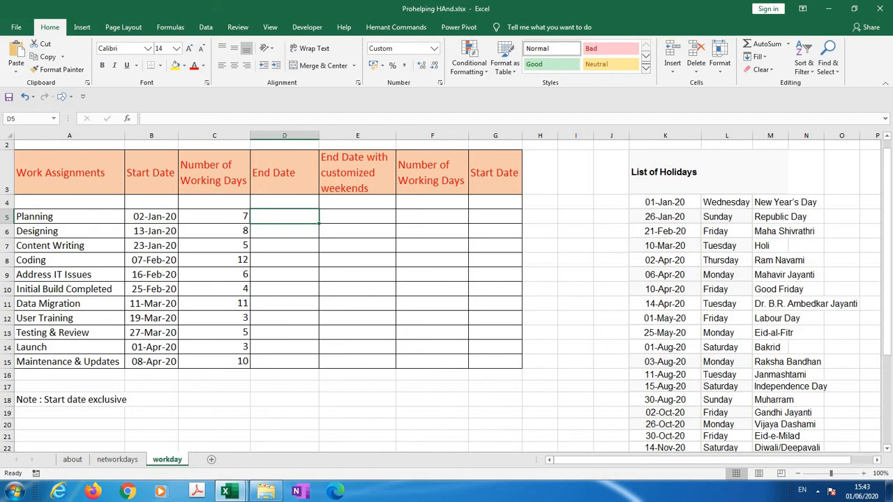
{"action": "type", "text": "=work"}
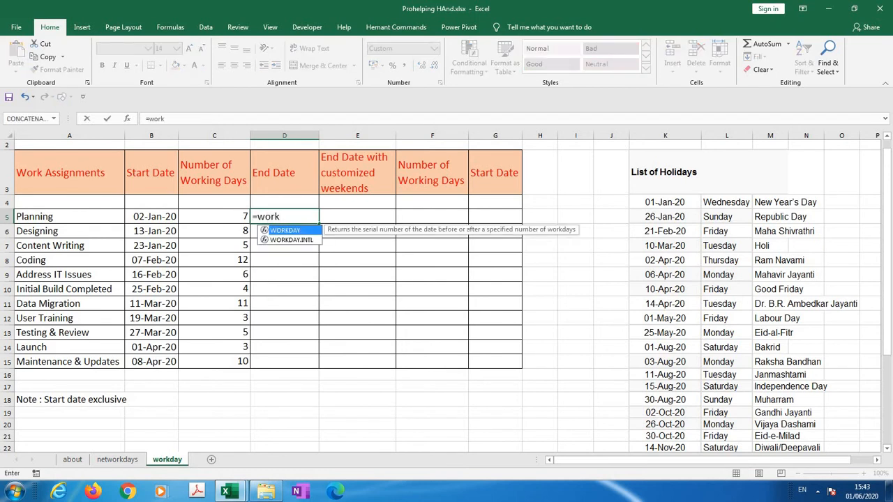
{"action": "key", "text": "Tab"}
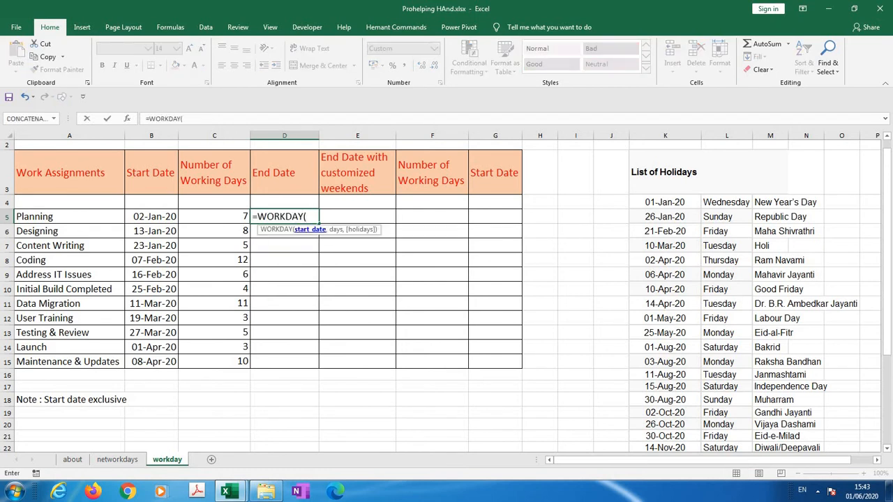
{"action": "key", "text": "Left"}
{"action": "key", "text": "Left"}
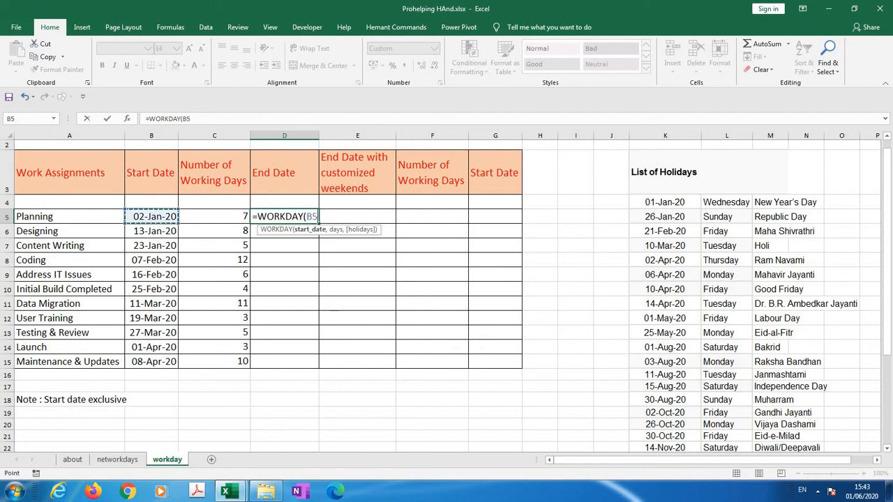
{"action": "type", "text": ","}
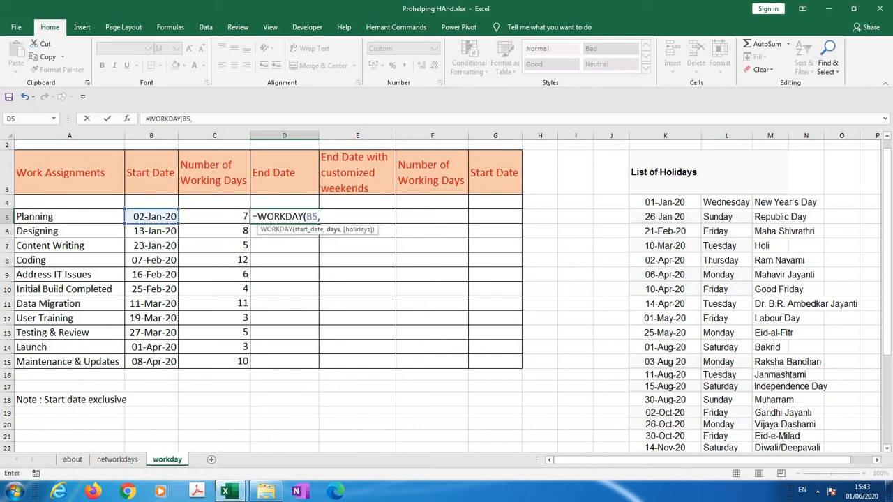
{"action": "key", "text": "Left"}
{"action": "type", "text": ","}
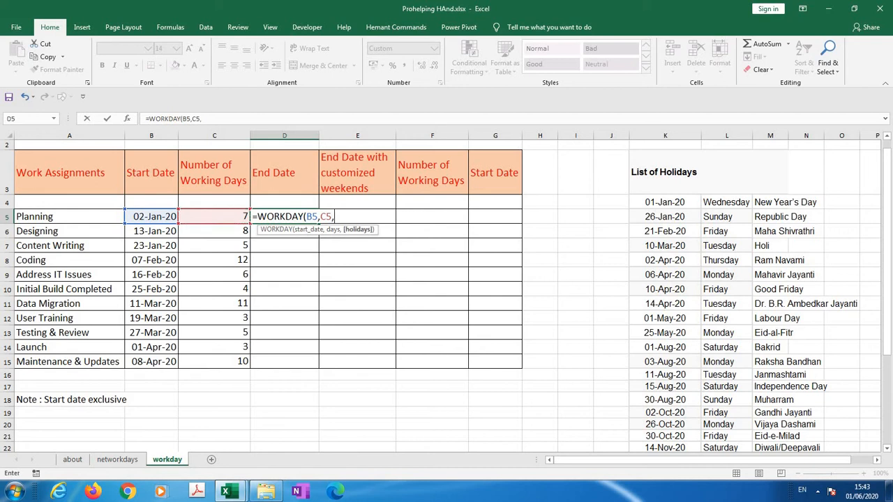
Add the listed holiday dates to the D5 formula as the absolute range $K$4:$K$25 and enter it
{"action": "left_click_drag", "start_coordinate": [665, 202], "coordinate": [690, 429]}
{"action": "type", "text": ")"}
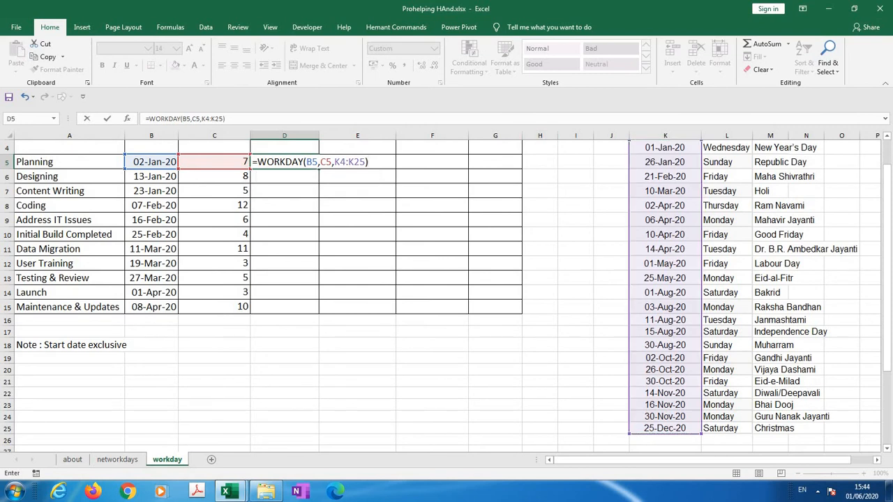
{"action": "left_click", "coordinate": [206, 118]}
{"action": "key", "text": "F4"}
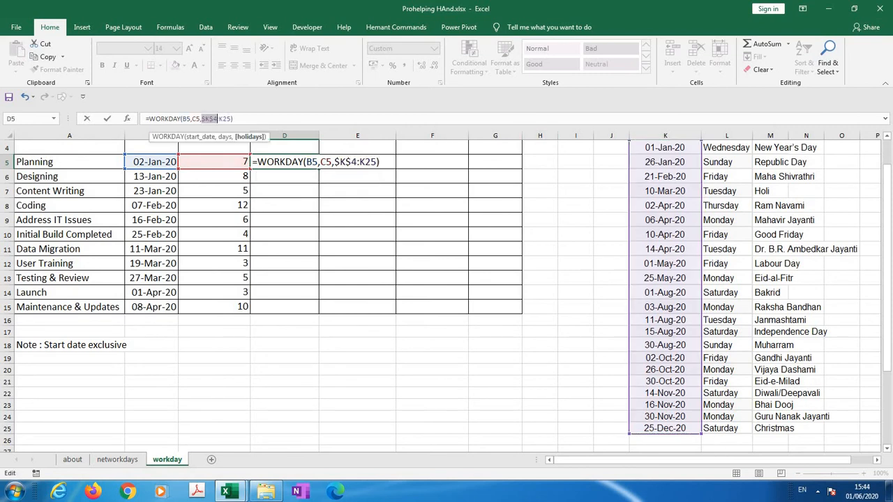
{"action": "left_click", "coordinate": [227, 118]}
{"action": "key", "text": "F4"}
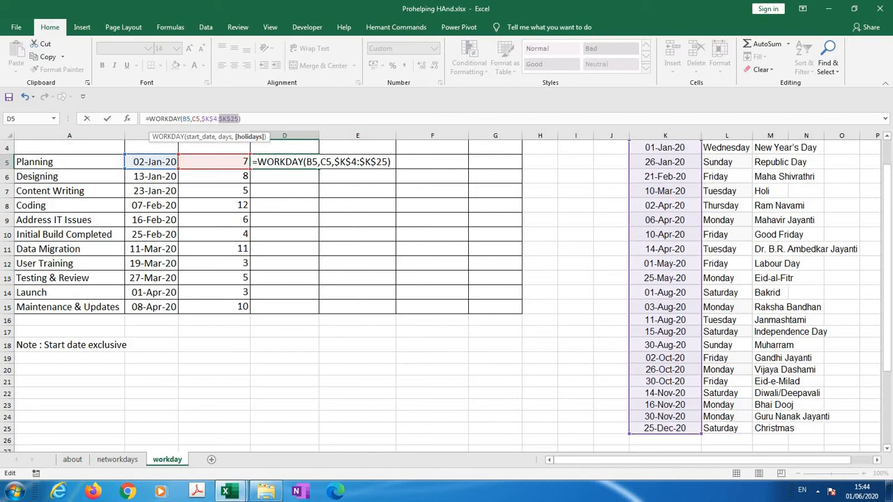
{"action": "key", "text": "Return"}
{"action": "key", "text": "Up"}
{"action": "key", "text": "Up"}
{"action": "key", "text": "Up"}
{"action": "key", "text": "Down"}
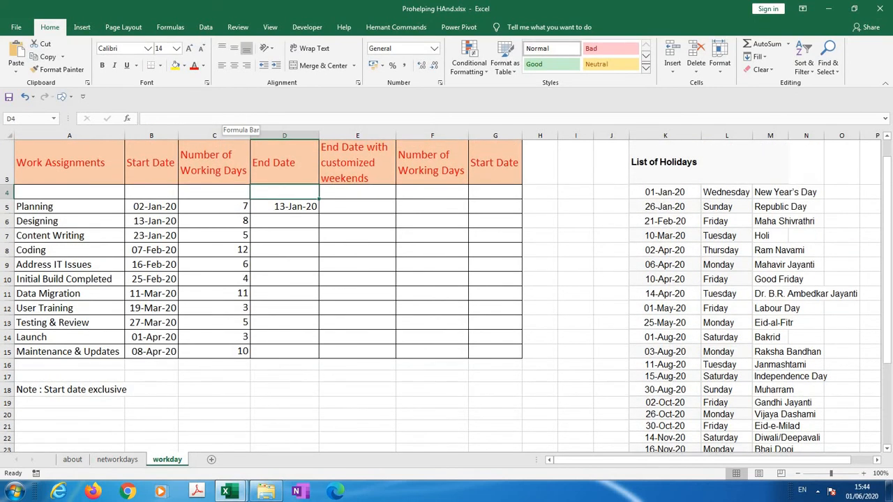
{"action": "key", "text": "Down"}
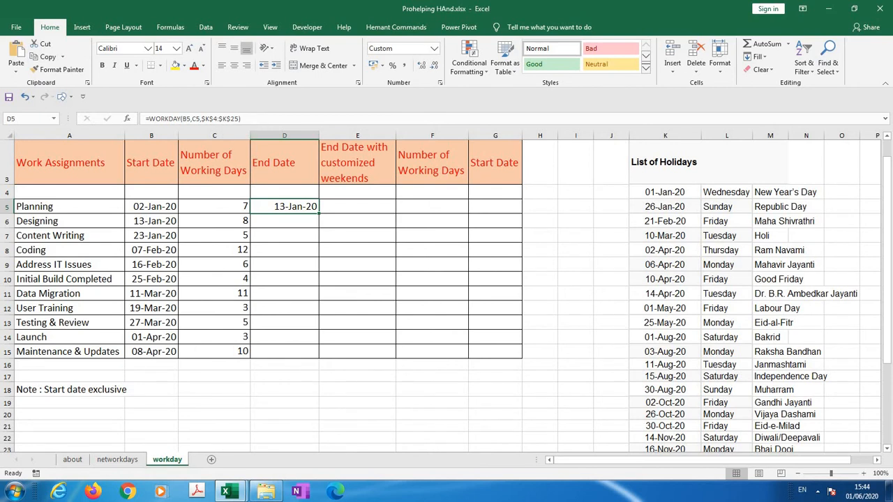
Check Planning's end date in D5 by counting weekdays from 3 to 13 January 2020 in Custom calendar1.xlsx
{"action": "left_click", "coordinate": [151, 206]}
{"action": "left_click", "coordinate": [284, 207]}
{"action": "left_click", "coordinate": [214, 206]}
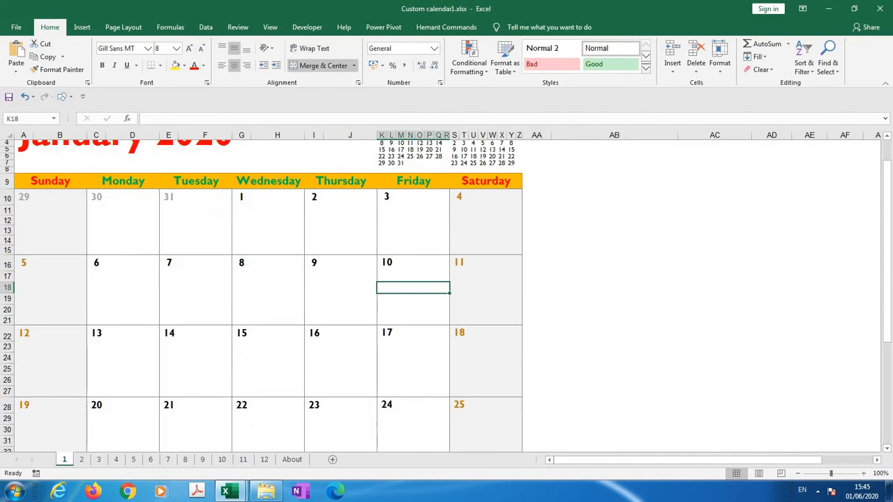
{"action": "left_click", "coordinate": [340, 221]}
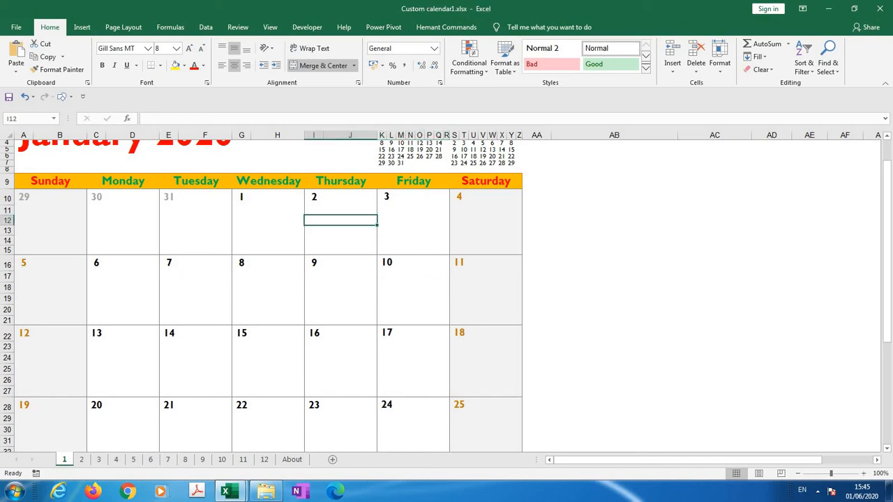
{"action": "left_click", "coordinate": [413, 210]}
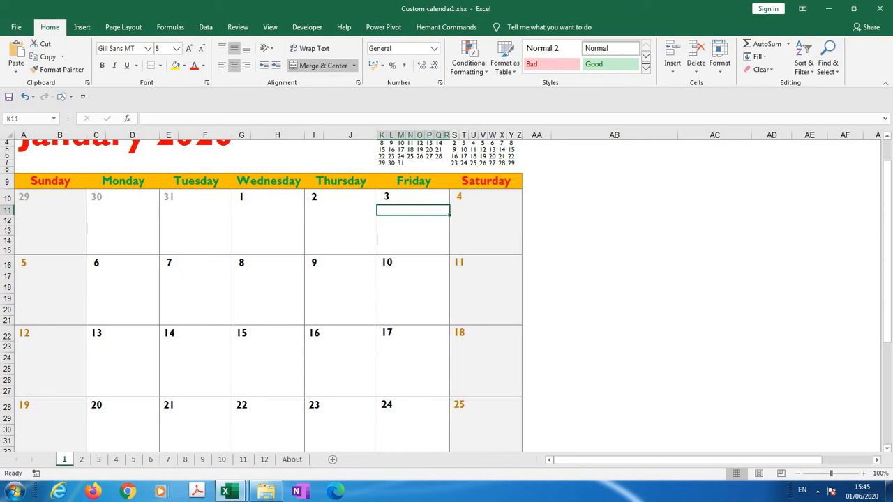
{"action": "left_click", "coordinate": [123, 298]}
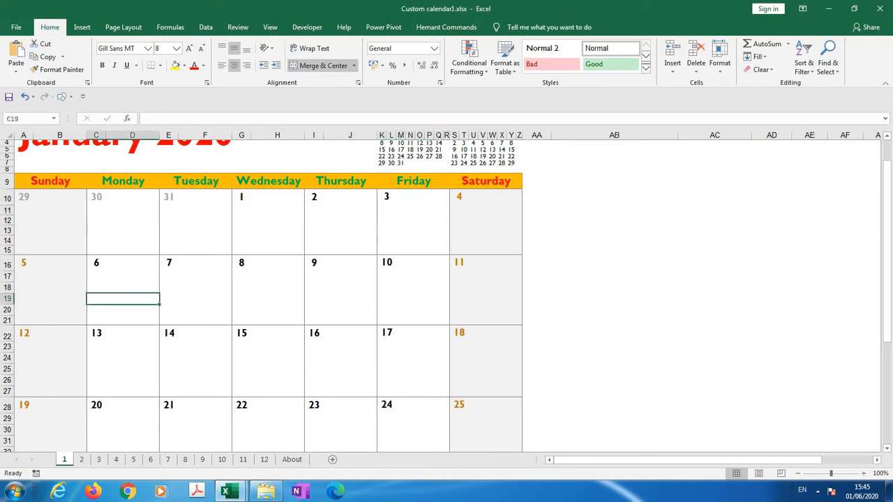
{"action": "left_click", "coordinate": [195, 287]}
{"action": "left_click", "coordinate": [268, 288]}
{"action": "left_click", "coordinate": [341, 288]}
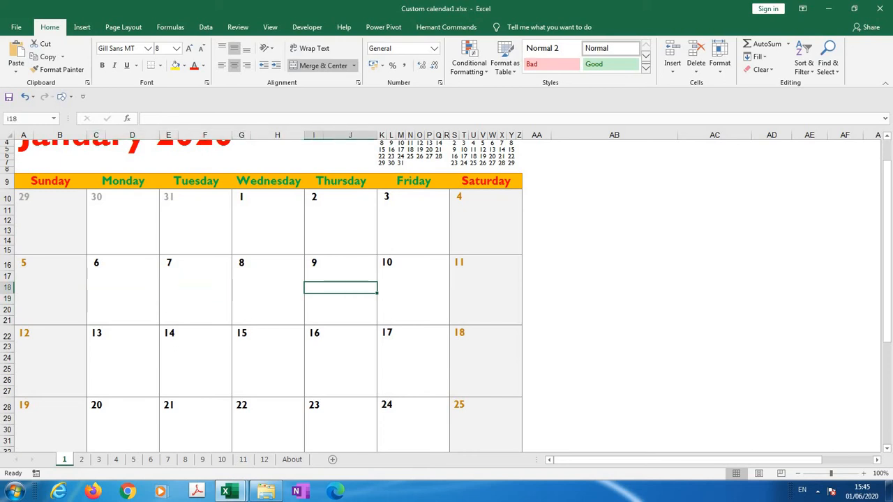
{"action": "left_click", "coordinate": [413, 277]}
{"action": "left_click", "coordinate": [122, 369]}
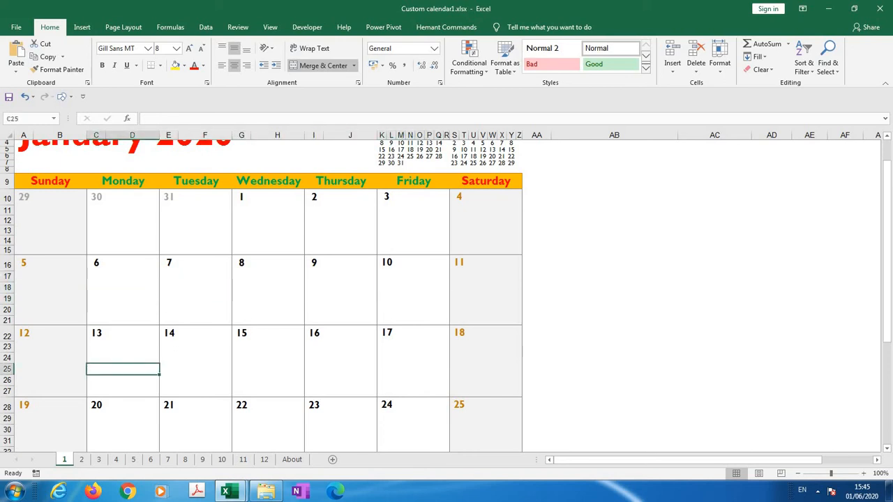
{"action": "key", "text": "alt+Tab"}
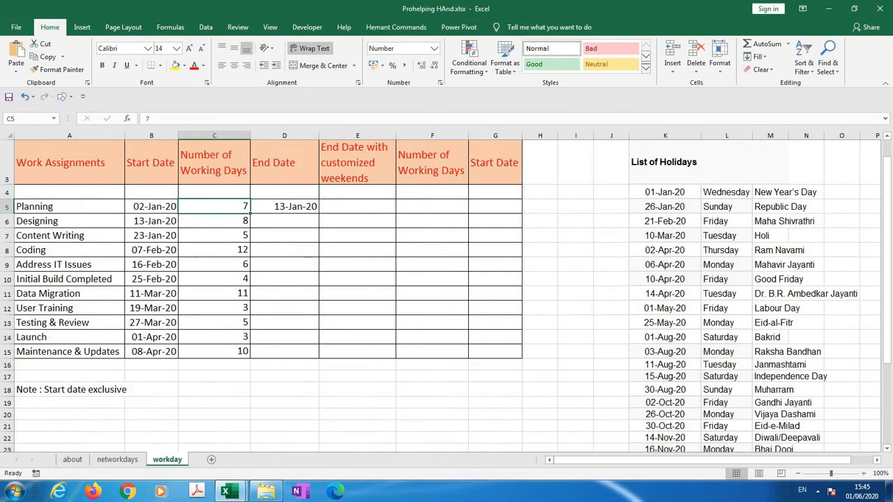
Change the start date argument of the D5 WORKDAY formula to B5-1 so the start date is counted
{"action": "left_click", "coordinate": [284, 207]}
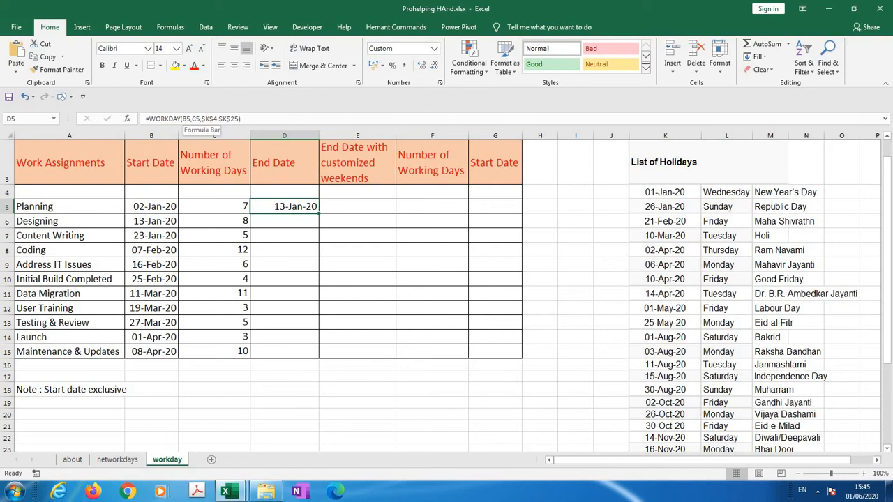
{"action": "left_click", "coordinate": [190, 119]}
{"action": "type", "text": "-1"}
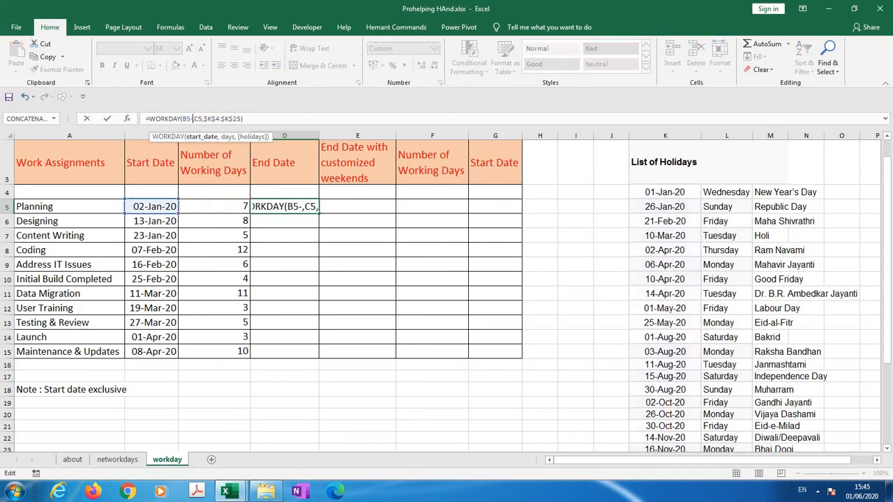
{"action": "key", "text": "Return"}
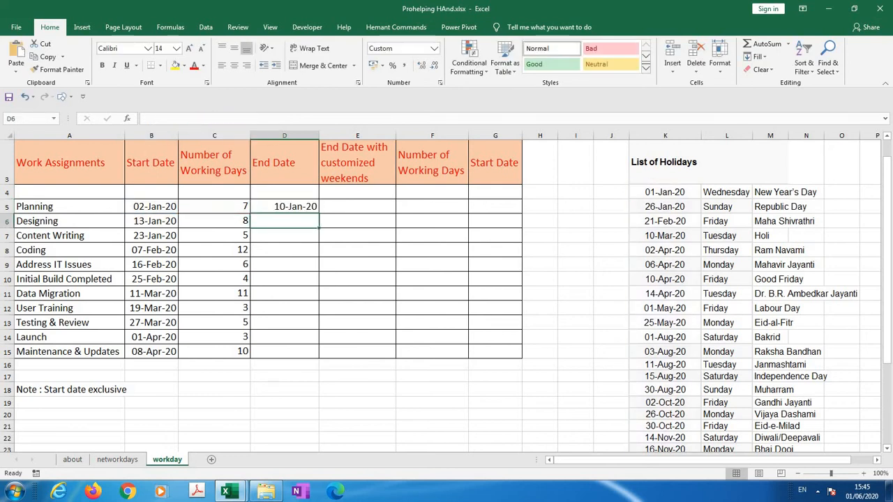
Change the start date argument of the D5 WORKDAY formula back to plain B5
{"action": "left_click", "coordinate": [284, 206]}
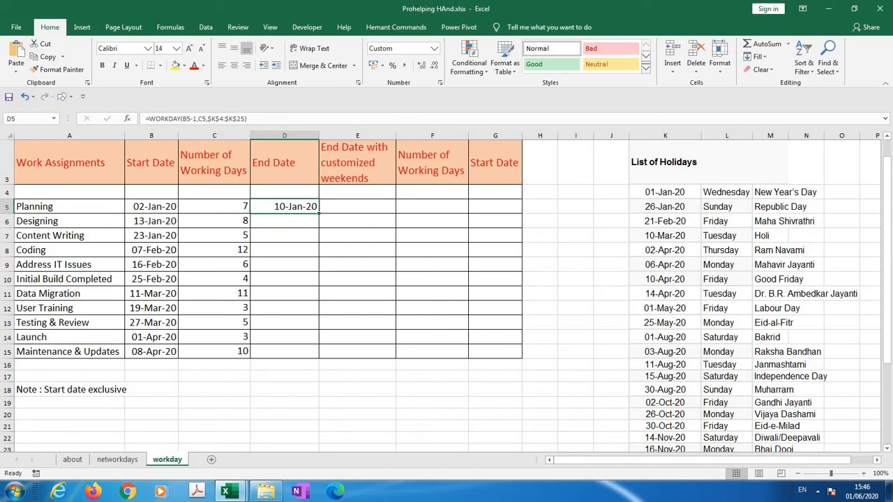
{"action": "left_click", "coordinate": [196, 118]}
{"action": "key", "text": "BackSpace"}
{"action": "key", "text": "BackSpace"}
{"action": "key", "text": "Return"}
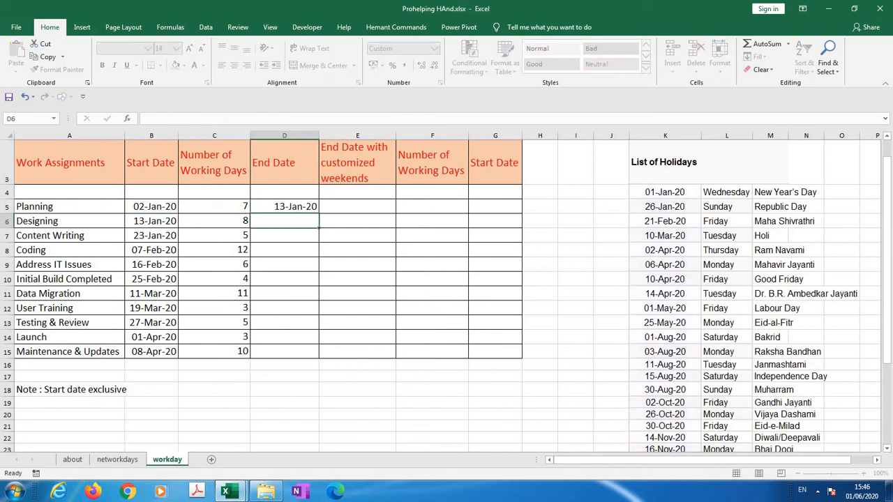
Fill the WORKDAY formula from D5 down to D15 for all the work assignments
{"action": "key", "text": "Up"}
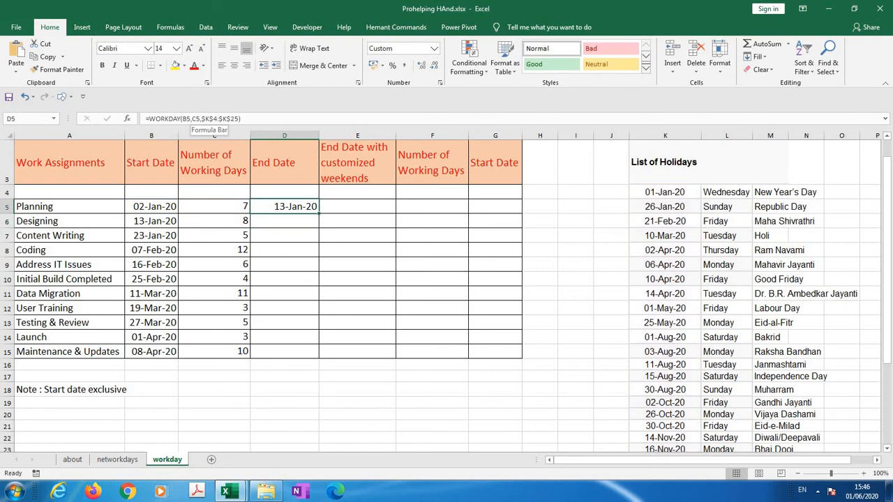
{"action": "key", "text": "shift+Down"}
{"action": "key", "text": "shift+Down"}
{"action": "key", "text": "shift+Down"}
{"action": "key", "text": "shift+Down"}
{"action": "key", "text": "shift+Down"}
{"action": "key", "text": "shift+Down"}
{"action": "key", "text": "shift+Down"}
{"action": "key", "text": "shift+Down"}
{"action": "key", "text": "shift+Down"}
{"action": "key", "text": "shift+Down"}
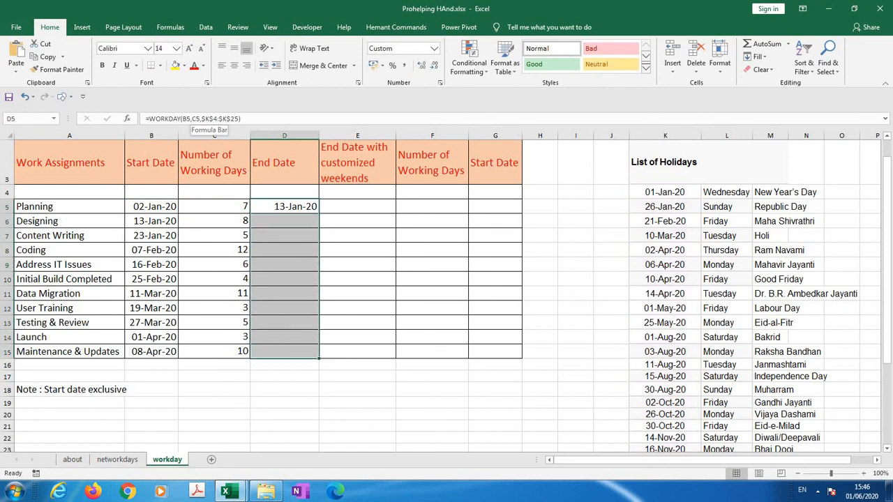
{"action": "key", "text": "ctrl+d"}
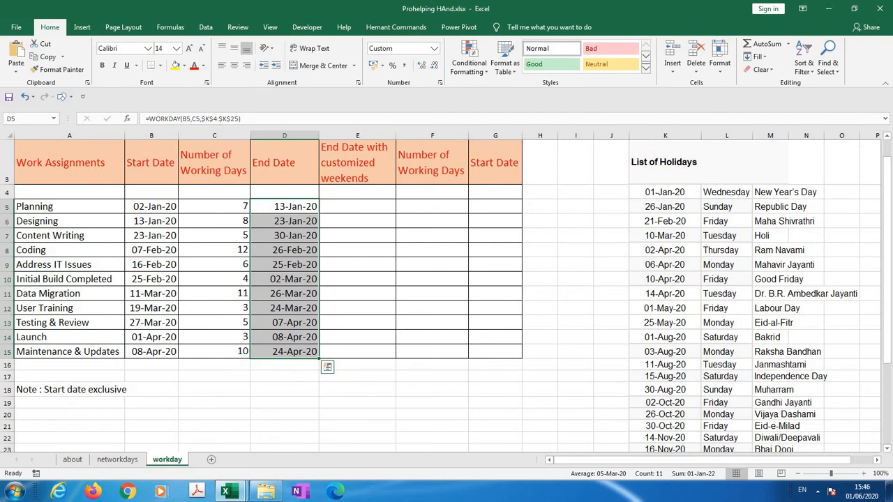
Begin a WORKDAY.INTL formula in E5 with start date B5, days C5 and weekend code 12 for Monday only
{"action": "key", "text": "Right"}
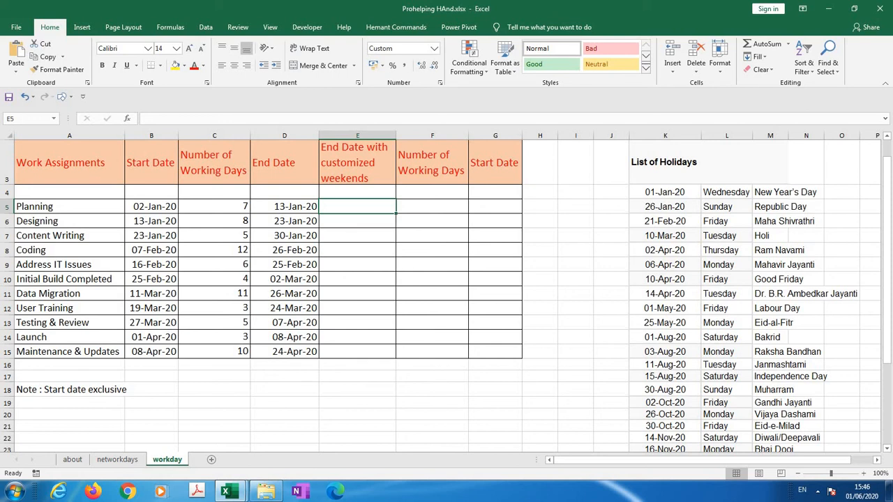
{"action": "type", "text": "=workday"}
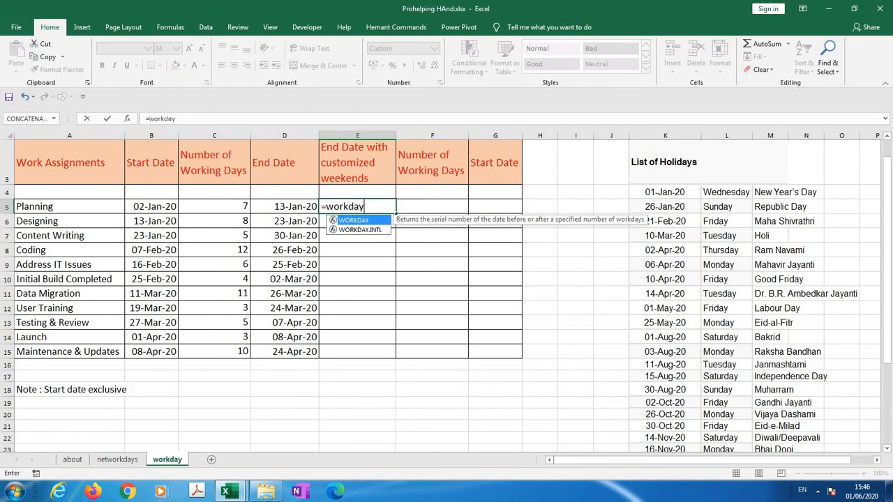
{"action": "key", "text": "Down"}
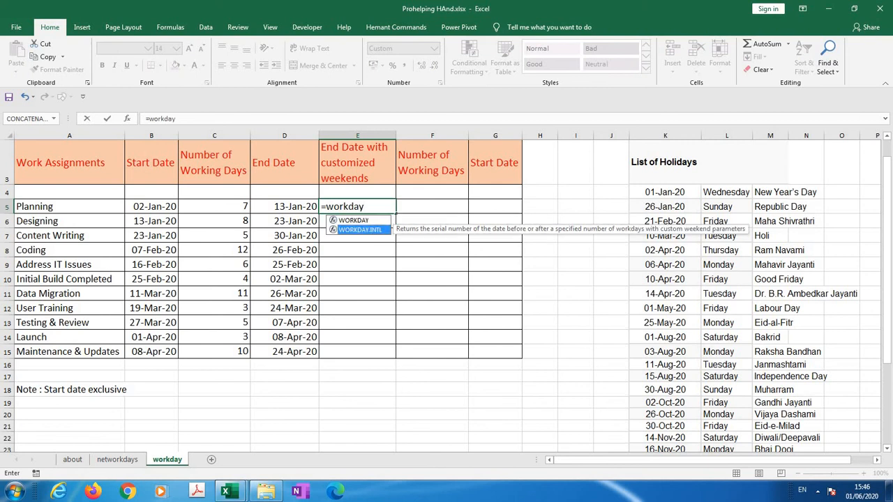
{"action": "key", "text": "Tab"}
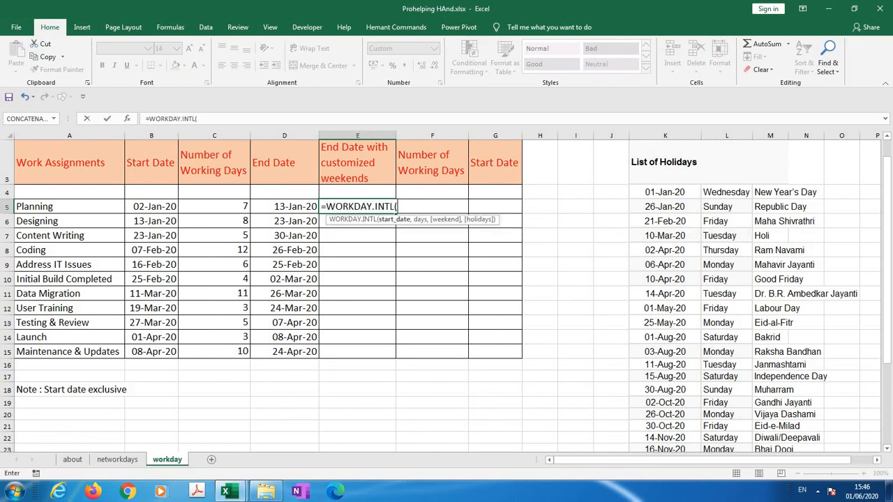
{"action": "left_click", "coordinate": [152, 207]}
{"action": "type", "text": ","}
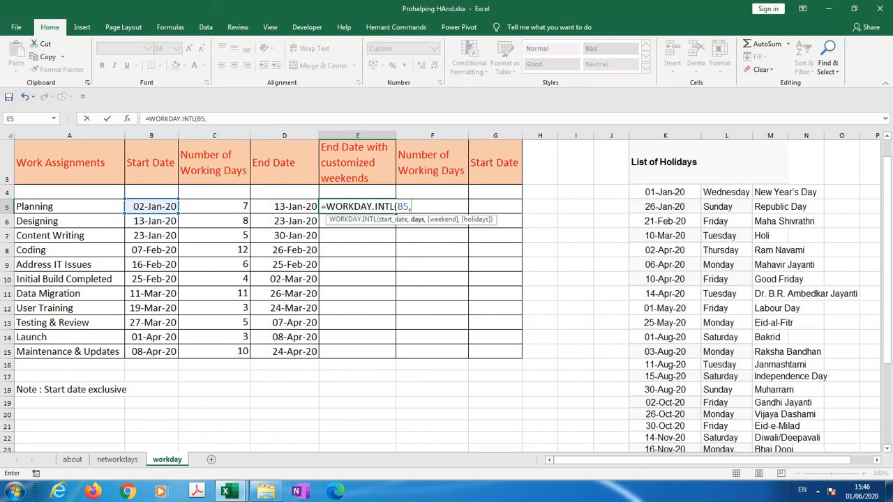
{"action": "left_click", "coordinate": [214, 206]}
{"action": "type", "text": ","}
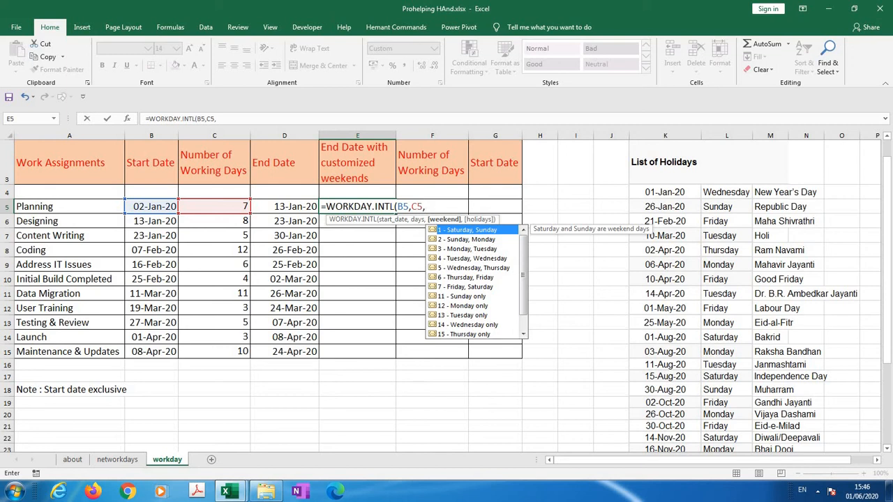
{"action": "type", "text": "12"}
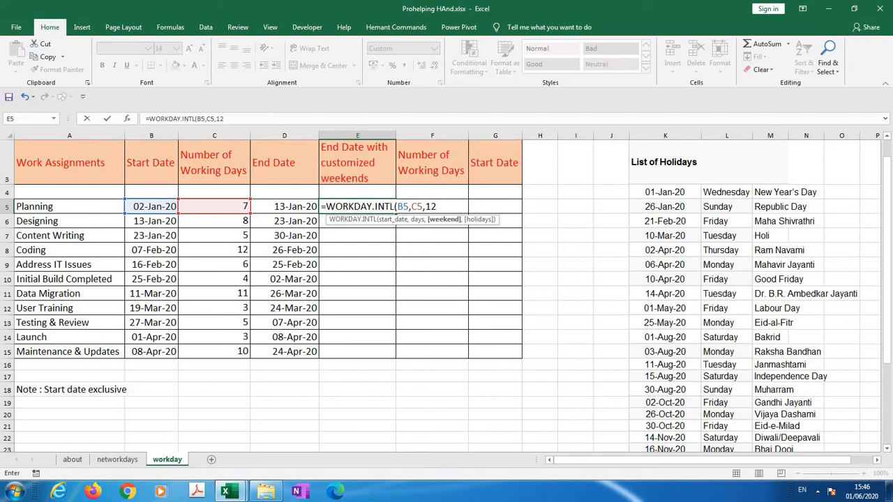
{"action": "type", "text": ","}
Add the listed holiday dates to the E5 formula as the absolute range $K$4:$K$25 and enter it
{"action": "left_click", "coordinate": [665, 192]}
{"action": "left_click_drag", "start_coordinate": [665, 192], "coordinate": [665, 429]}
{"action": "type", "text": ")"}
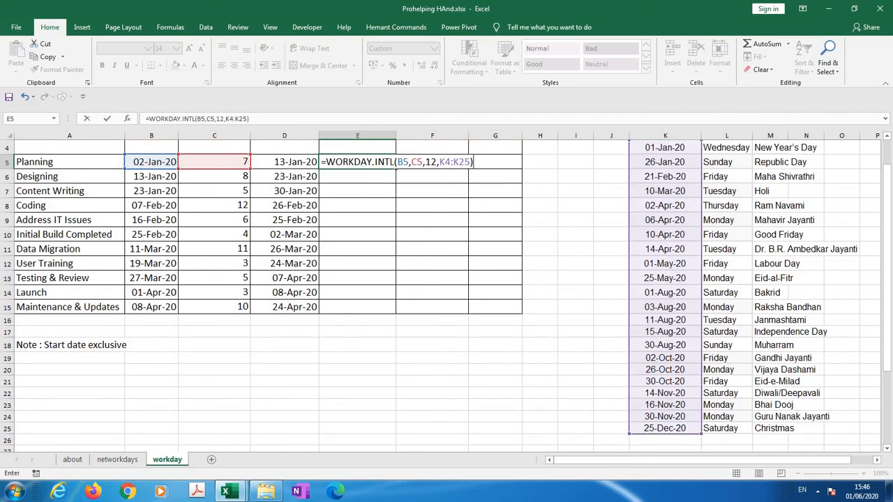
{"action": "left_click", "coordinate": [232, 119]}
{"action": "key", "text": "F4"}
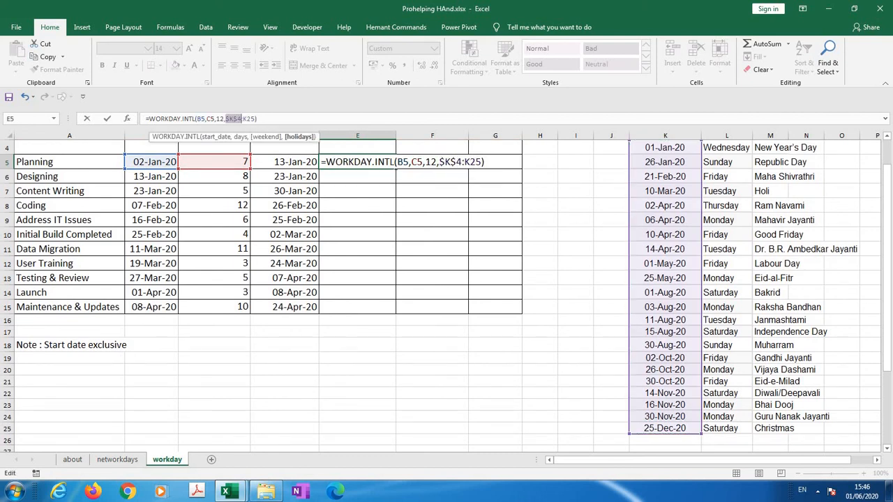
{"action": "left_click", "coordinate": [247, 119]}
{"action": "key", "text": "F4"}
{"action": "key", "text": "Return"}
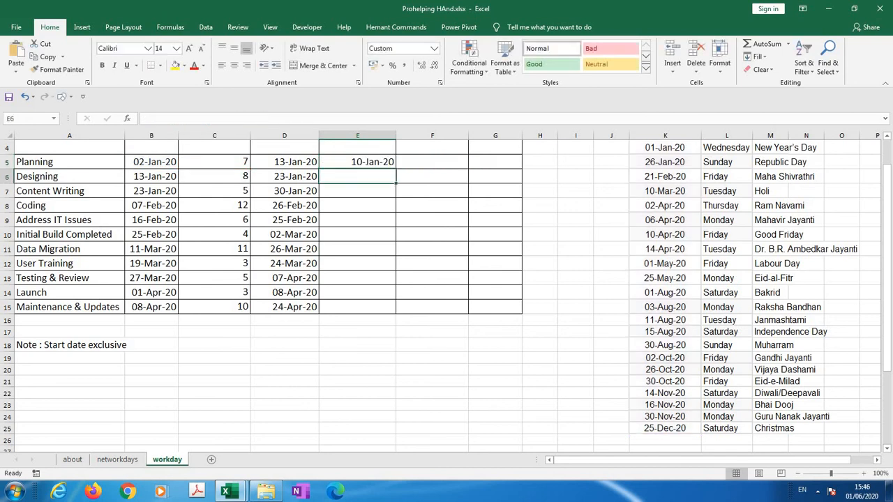
Check Planning's customized-weekend end date in E5 by counting the non-Monday days from 3 to 10 January 2020 in Custom calendar1.xlsx
{"action": "key", "text": "Up"}
{"action": "key", "text": "Up"}
{"action": "key", "text": "Up"}
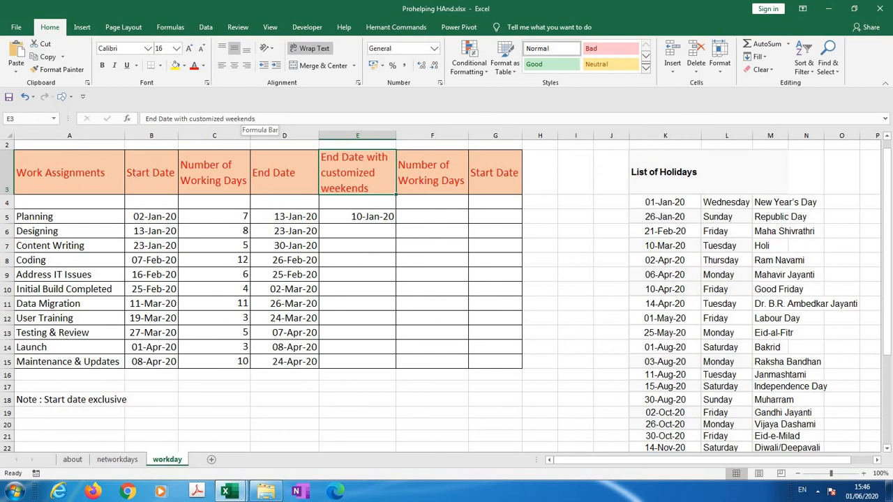
{"action": "key", "text": "Down"}
{"action": "key", "text": "Down"}
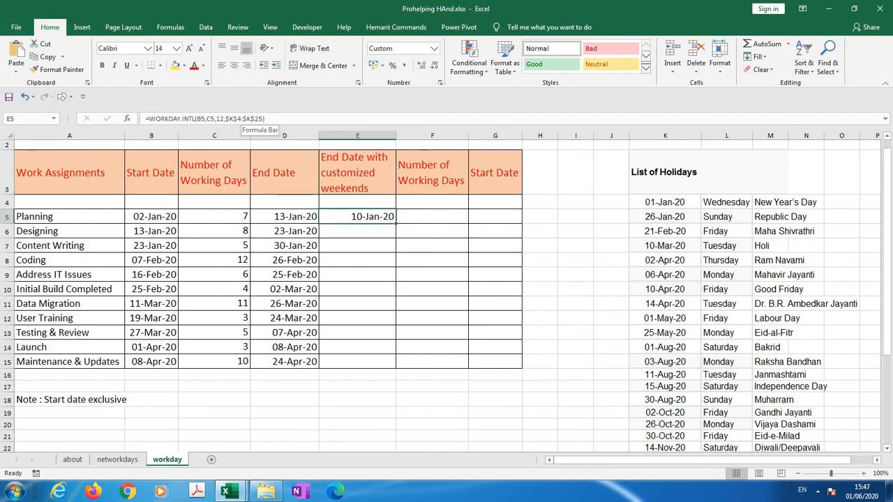
{"action": "key", "text": "alt+Tab"}
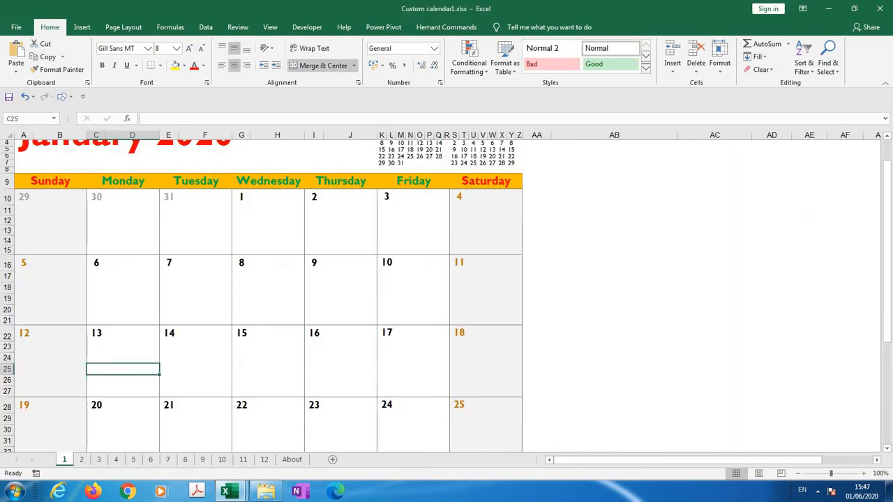
{"action": "left_click", "coordinate": [341, 211]}
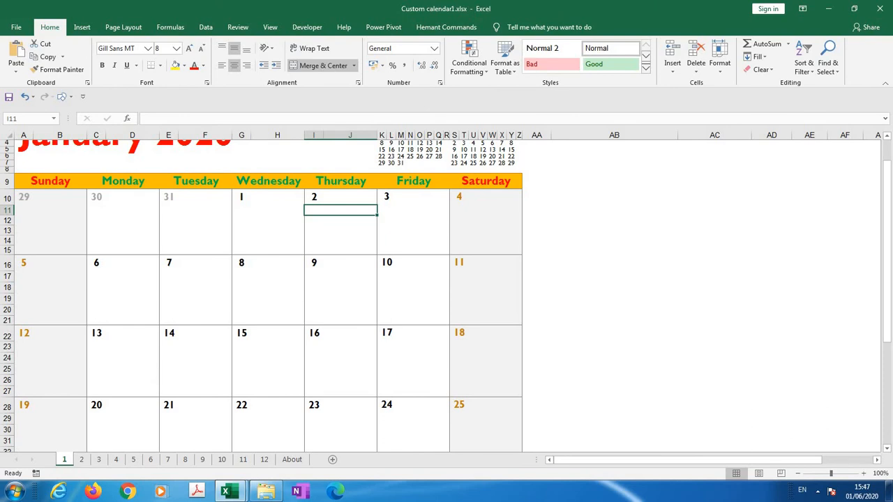
{"action": "left_click", "coordinate": [413, 230]}
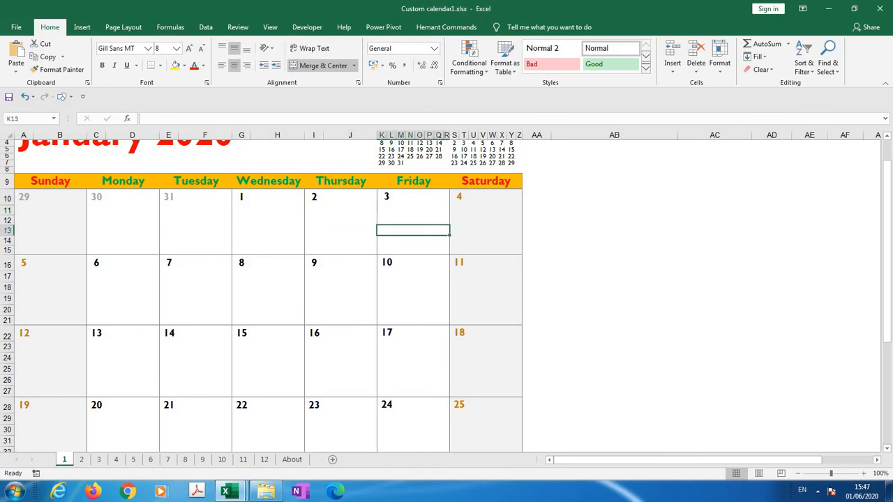
{"action": "left_click", "coordinate": [486, 230]}
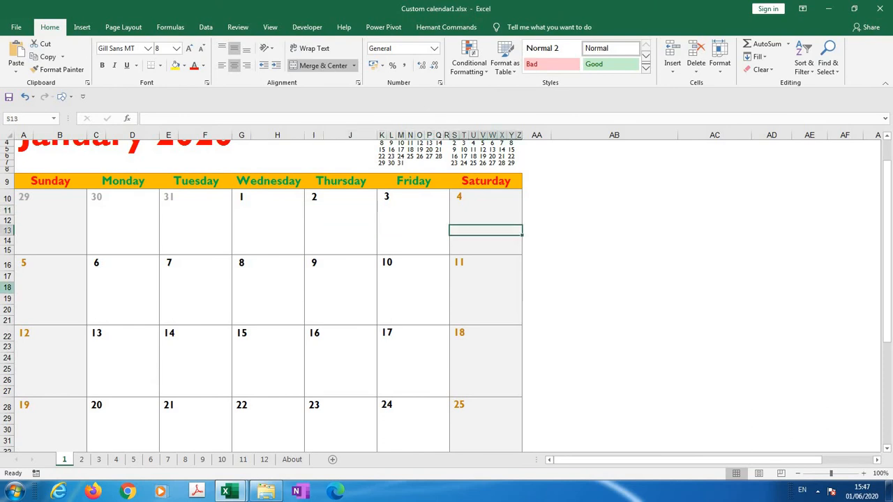
{"action": "left_click", "coordinate": [50, 277]}
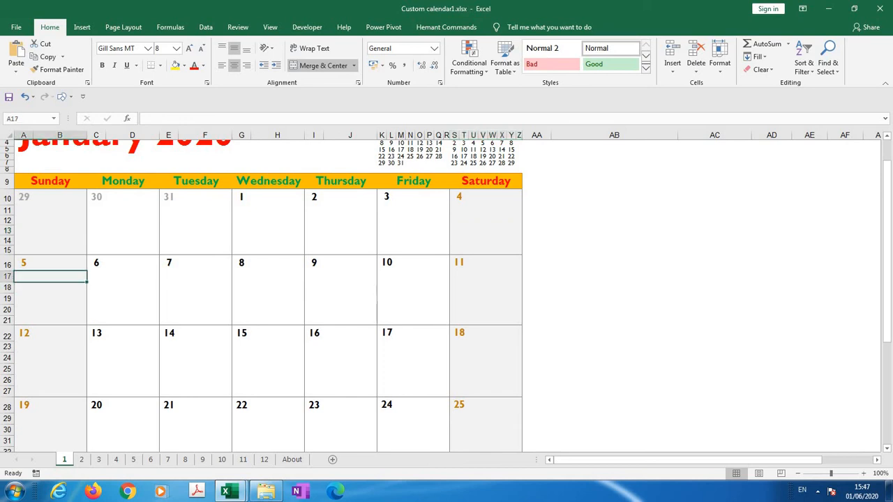
{"action": "left_click", "coordinate": [196, 277]}
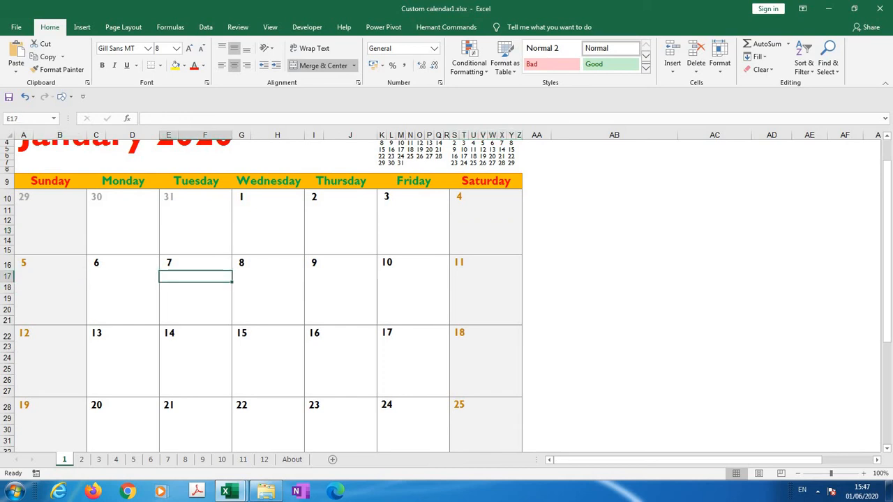
{"action": "left_click", "coordinate": [268, 277]}
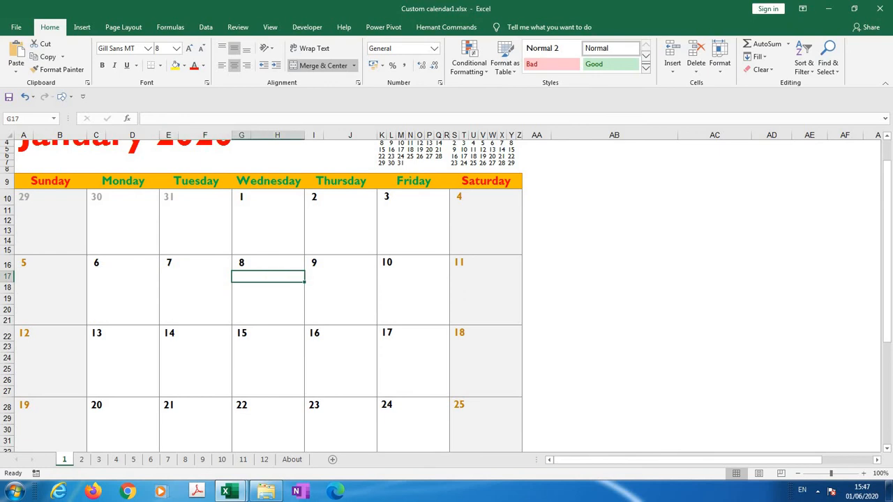
{"action": "left_click", "coordinate": [341, 298]}
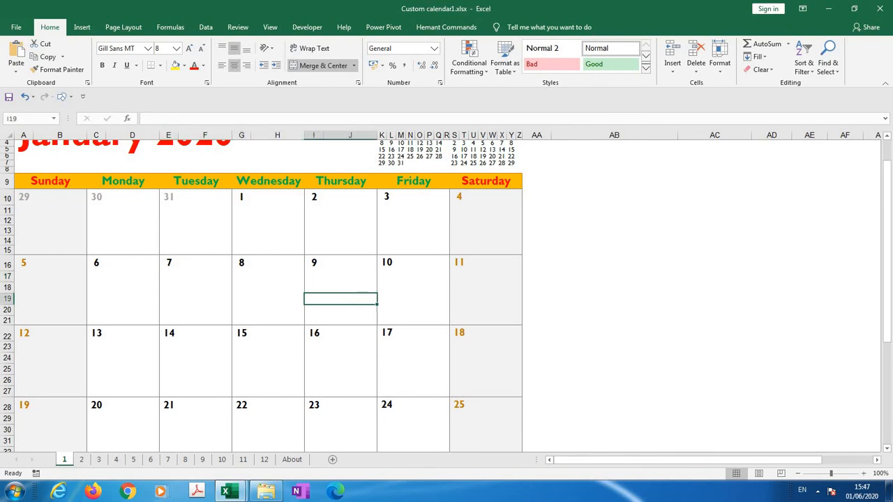
{"action": "left_click", "coordinate": [414, 287]}
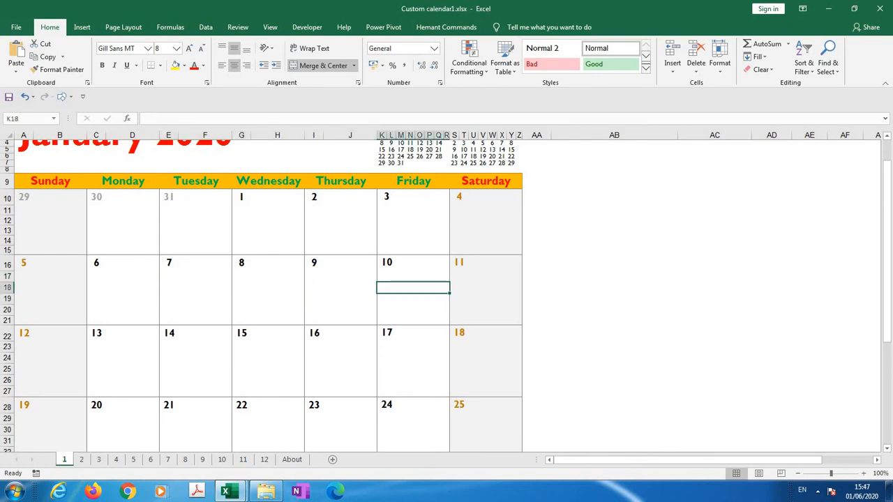
{"action": "key", "text": "alt+Tab"}
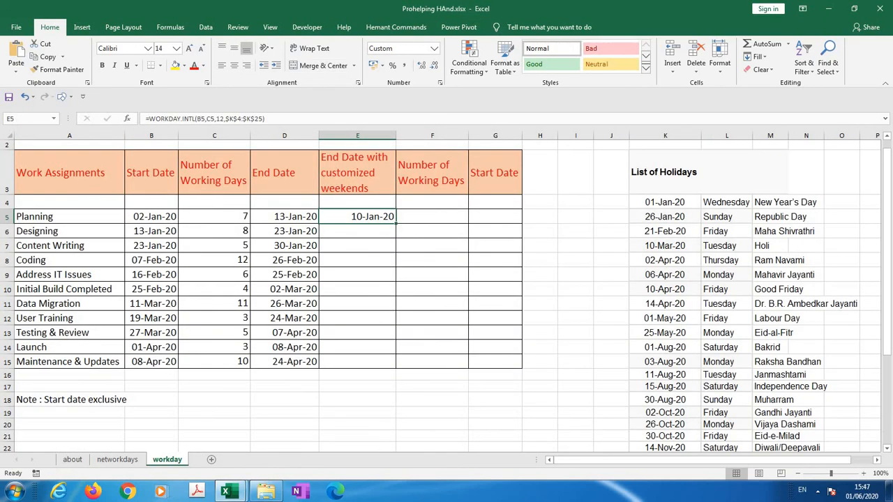
Fill the WORKDAY.INTL formula from E5 down to E15 in Prohelping HAnd.xlsx
{"action": "key", "text": "shift+Down"}
{"action": "key", "text": "shift+Down"}
{"action": "key", "text": "shift+Down"}
{"action": "key", "text": "shift+Down"}
{"action": "key", "text": "shift+Down"}
{"action": "key", "text": "shift+Down"}
{"action": "key", "text": "shift+Down"}
{"action": "key", "text": "shift+Down"}
{"action": "key", "text": "shift+Down"}
{"action": "key", "text": "shift+Down"}
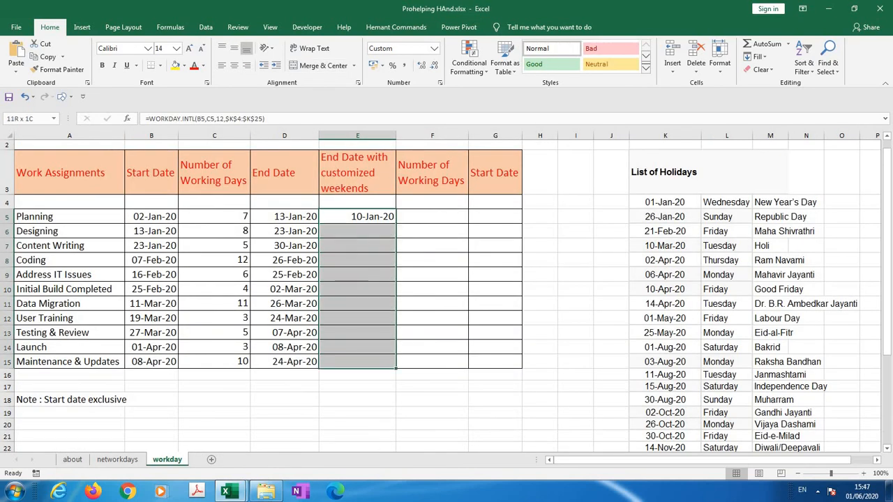
{"action": "key", "text": "ctrl+d"}
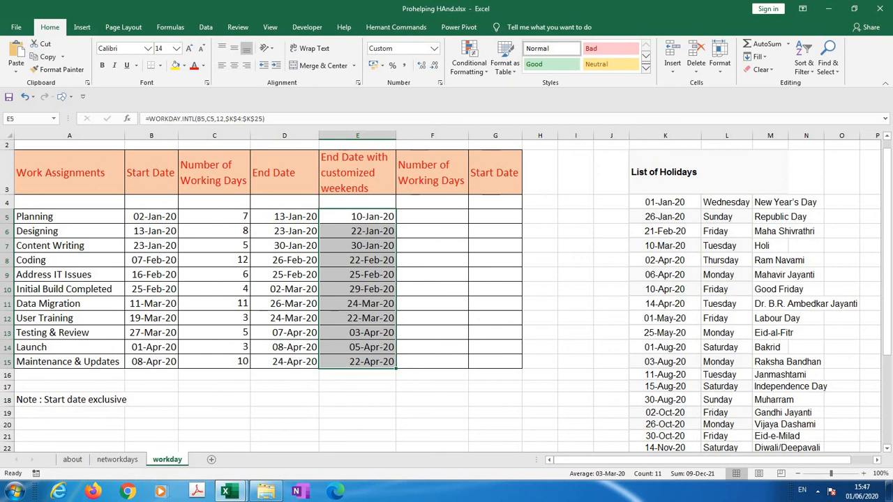
Enter -7 as Planning's number of working days in F5
{"action": "key", "text": "Right"}
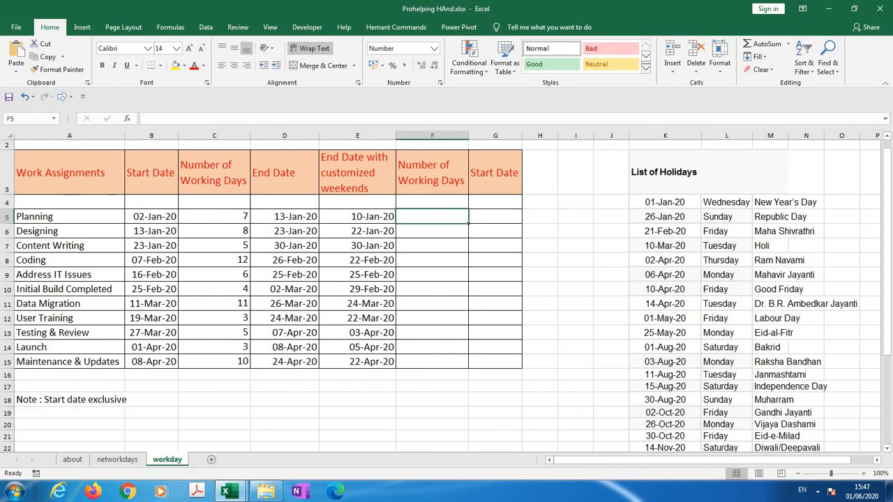
{"action": "type", "text": "-7"}
{"action": "key", "text": "Return"}
Write a WORKDAY formula for Planning's start date in G5, using end date D5, days F5 and holidays K4:K25
{"action": "key", "text": "Up"}
{"action": "key", "text": "Right"}
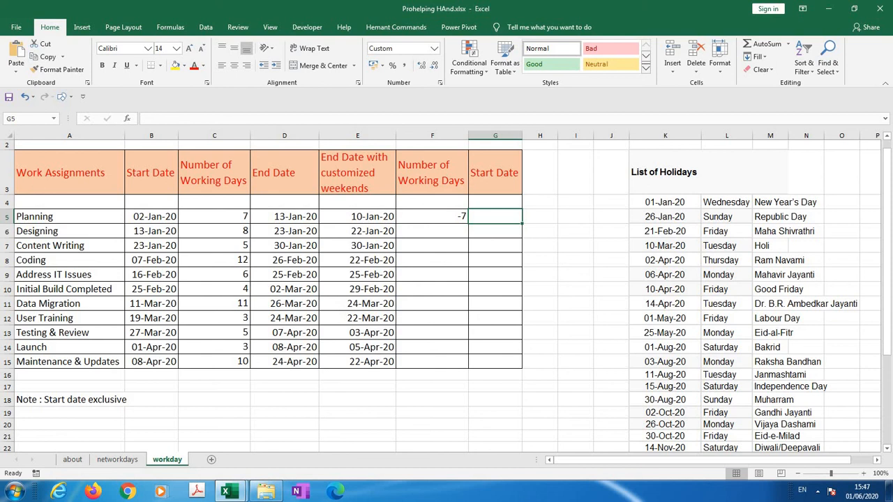
{"action": "type", "text": "=work"}
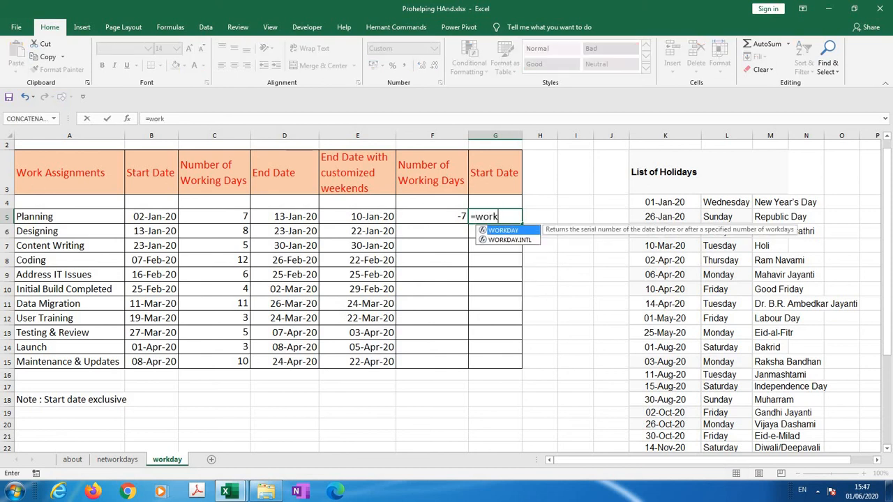
{"action": "key", "text": "Tab"}
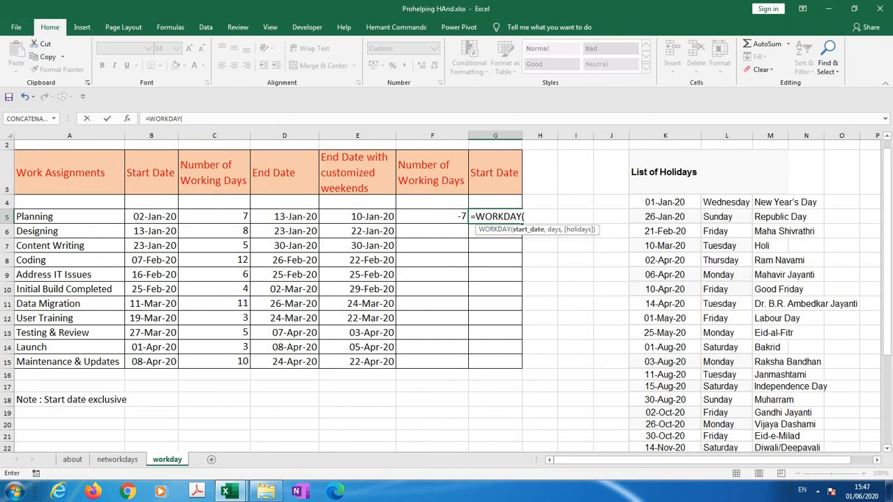
{"action": "left_click", "coordinate": [284, 217]}
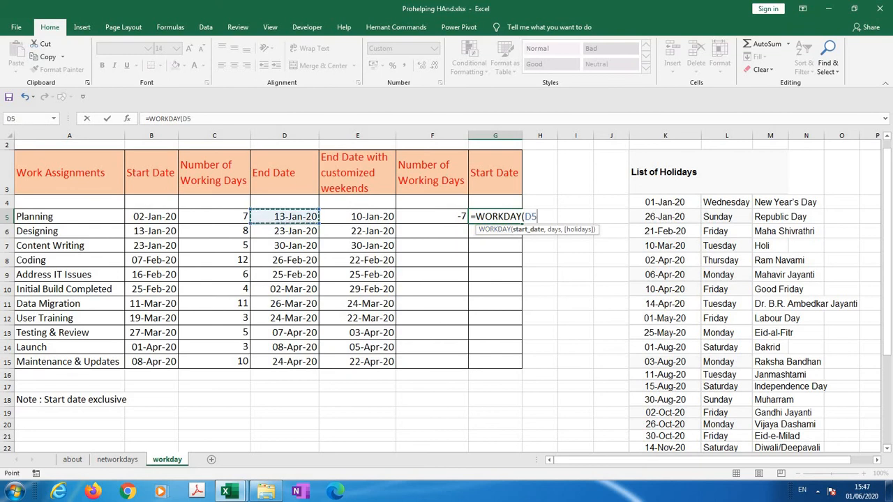
{"action": "type", "text": ","}
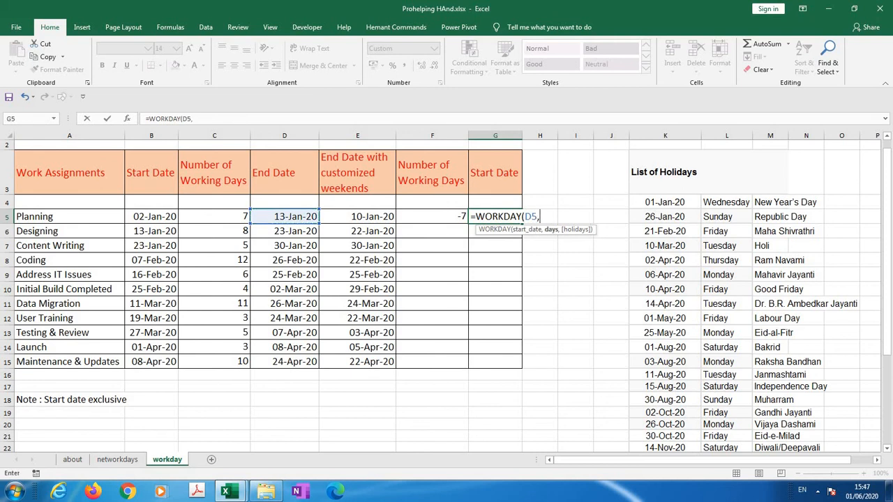
{"action": "left_click", "coordinate": [432, 217]}
{"action": "type", "text": ","}
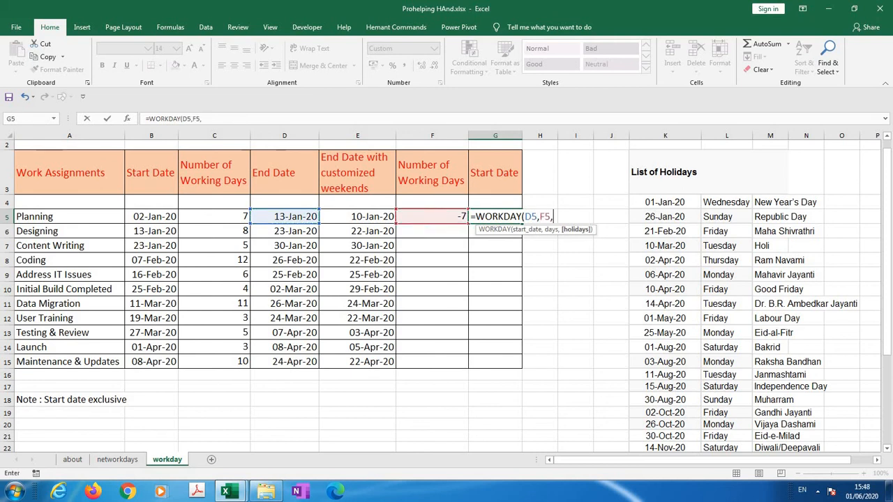
{"action": "left_click_drag", "start_coordinate": [665, 202], "coordinate": [665, 429]}
{"action": "type", "text": ")"}
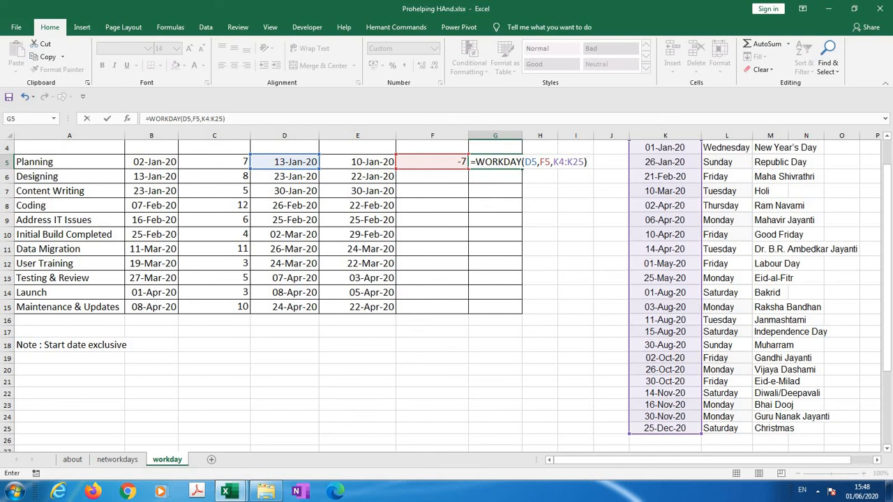
Make the holiday range in the G5 formula absolute as $K$4:$K$25 and enter the formula
{"action": "left_click", "coordinate": [203, 119]}
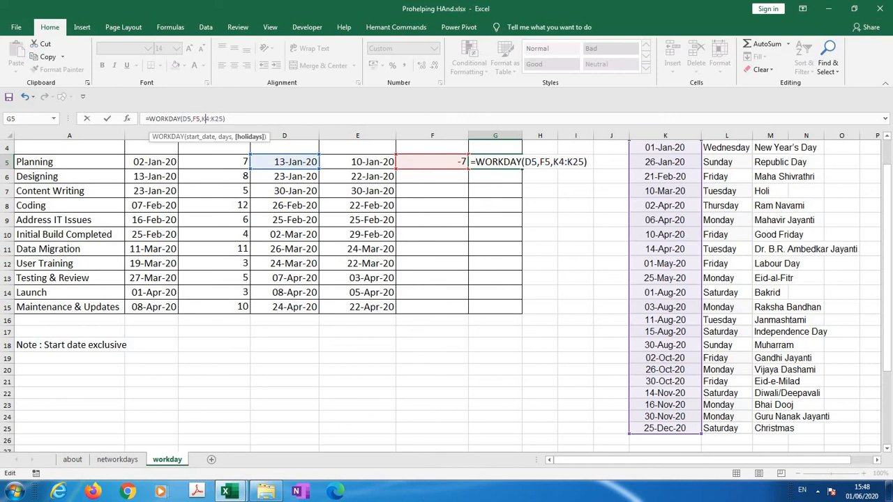
{"action": "key", "text": "F4"}
{"action": "left_click", "coordinate": [225, 119]}
{"action": "key", "text": "F4"}
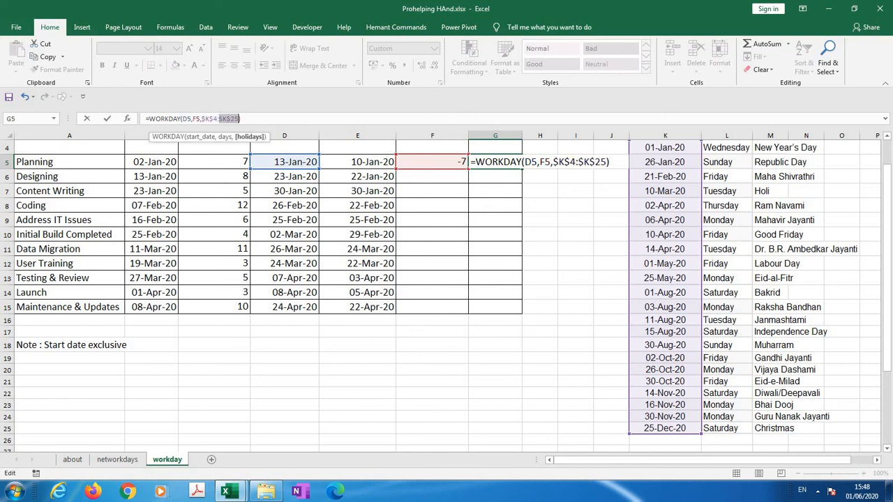
{"action": "key", "text": "Return"}
{"action": "scroll", "coordinate": [225, 120], "scroll_direction": "up", "scroll_amount": 2}
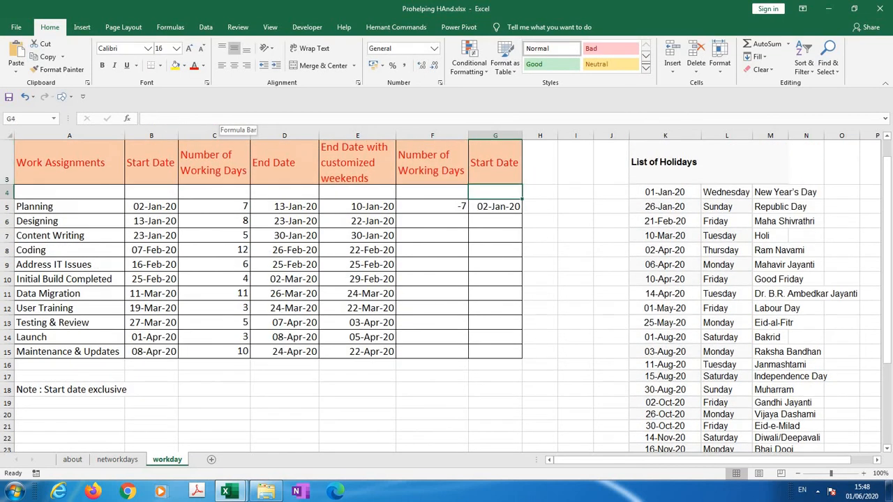
{"action": "key", "text": "Up"}
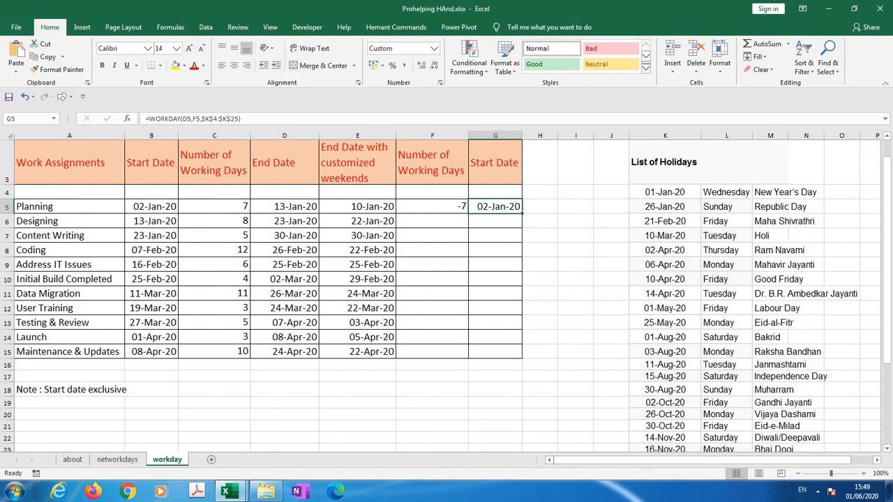
Enter =-C6 as Designing's number of working days in F6 and fill it down to F15
{"action": "left_click", "coordinate": [433, 221]}
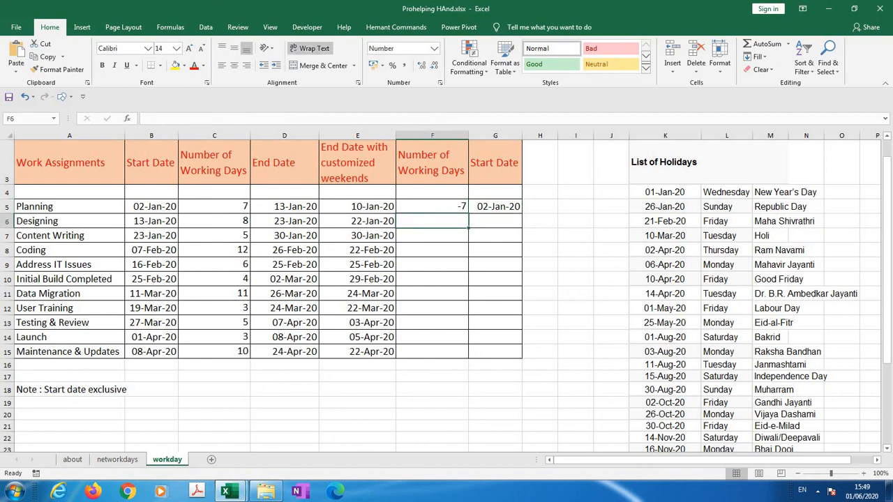
{"action": "type", "text": "=-"}
{"action": "left_click", "coordinate": [185, 221]}
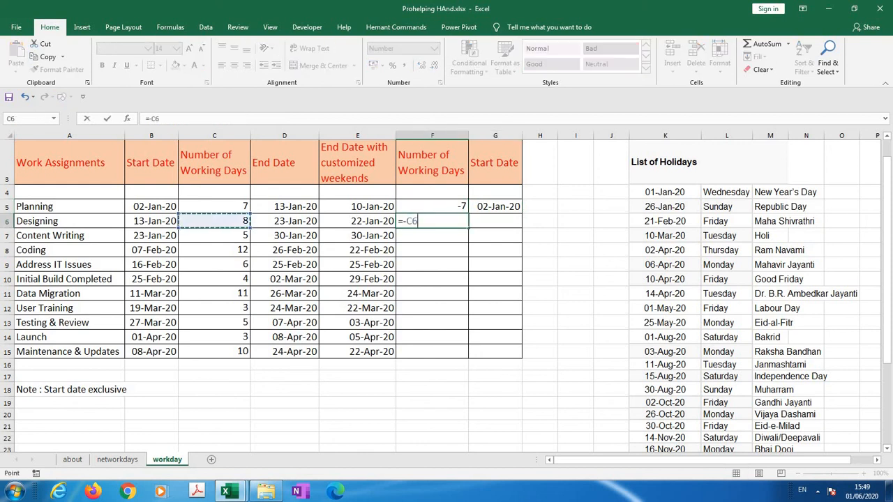
{"action": "key", "text": "ctrl+Return"}
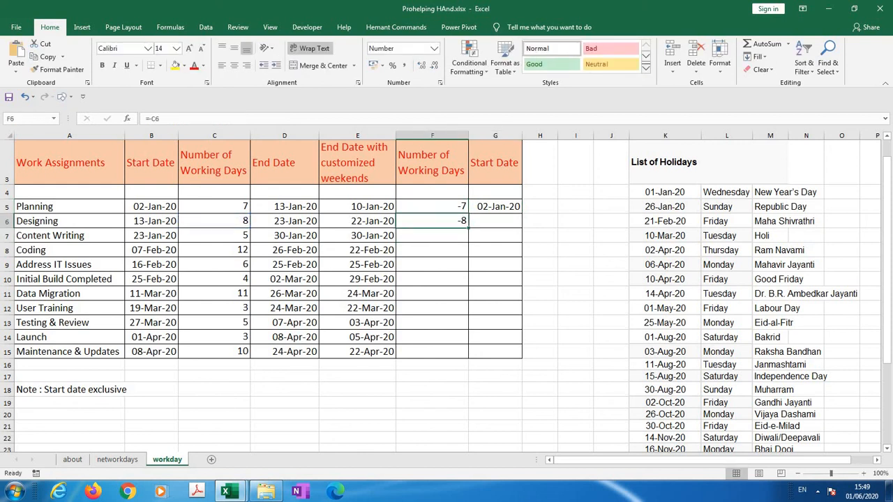
{"action": "left_click_drag", "start_coordinate": [433, 221], "coordinate": [432, 352]}
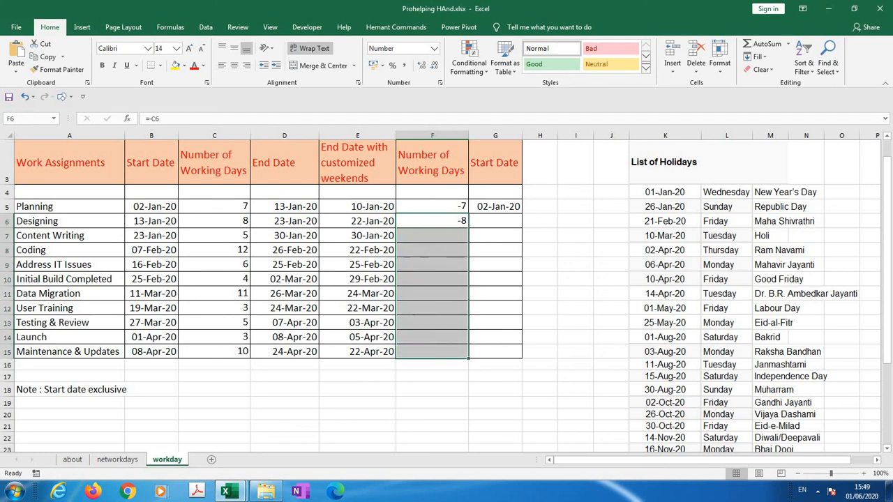
{"action": "key", "text": "ctrl+d"}
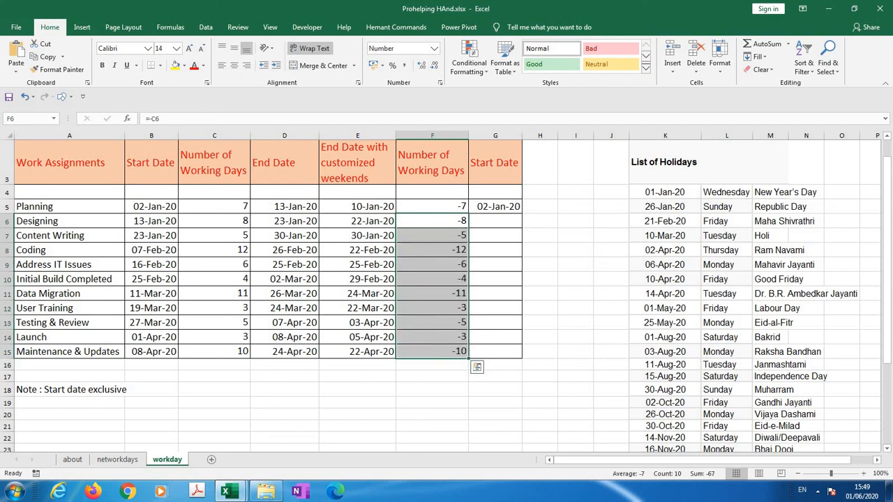
Fill the WORKDAY start date formula from G5 down to G15 and save the workbook
{"action": "left_click_drag", "start_coordinate": [496, 206], "coordinate": [495, 352]}
{"action": "key", "text": "ctrl+d"}
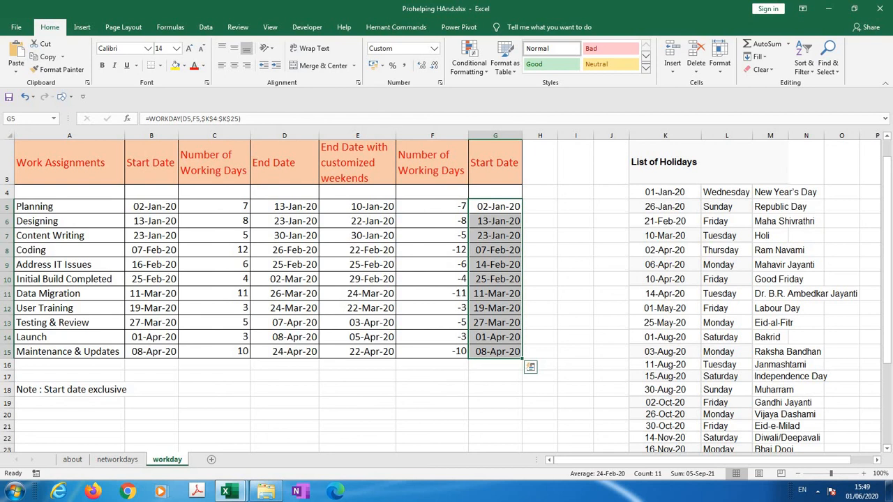
{"action": "key", "text": "ctrl+s"}
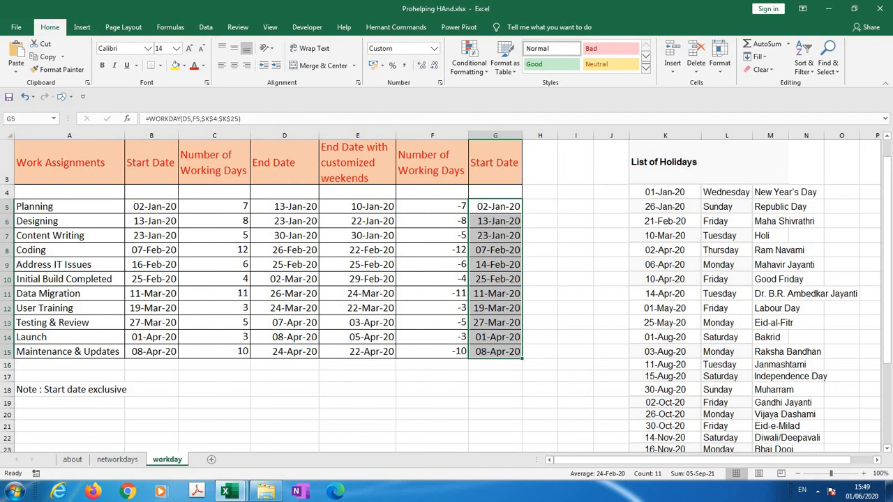